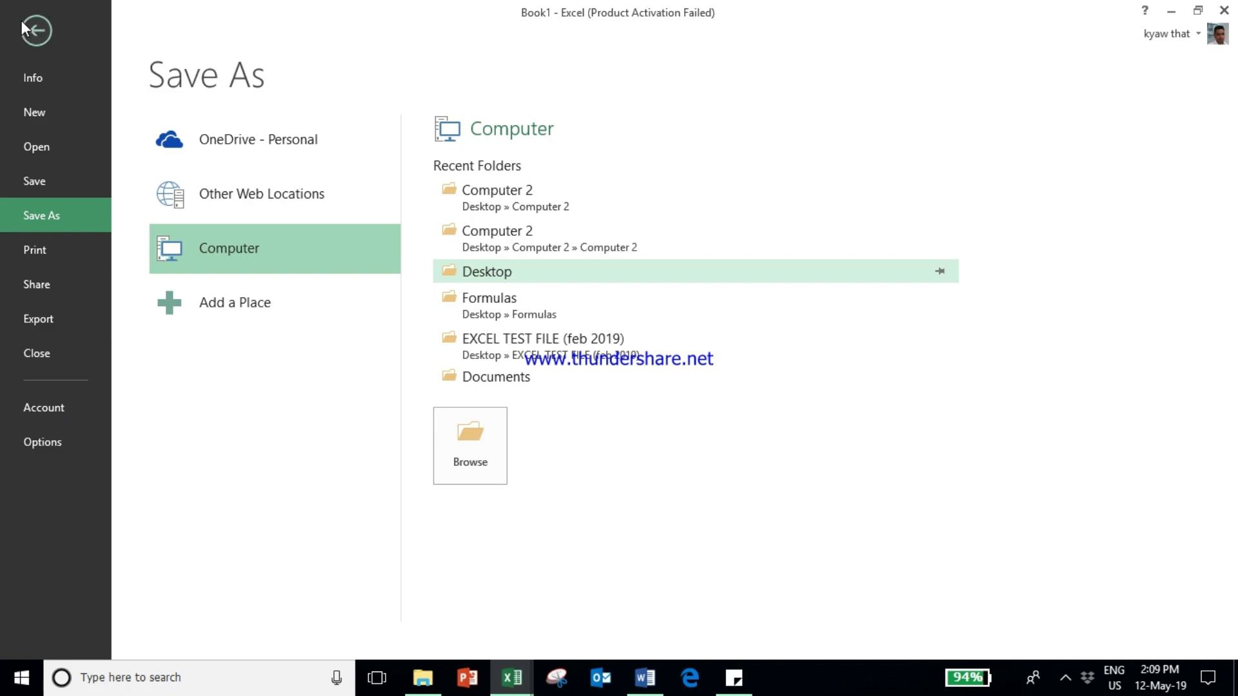
Leave the Save As page without saving and minimize the Book1 and table 1 workbooks to show the desktop
left_click(29, 31)
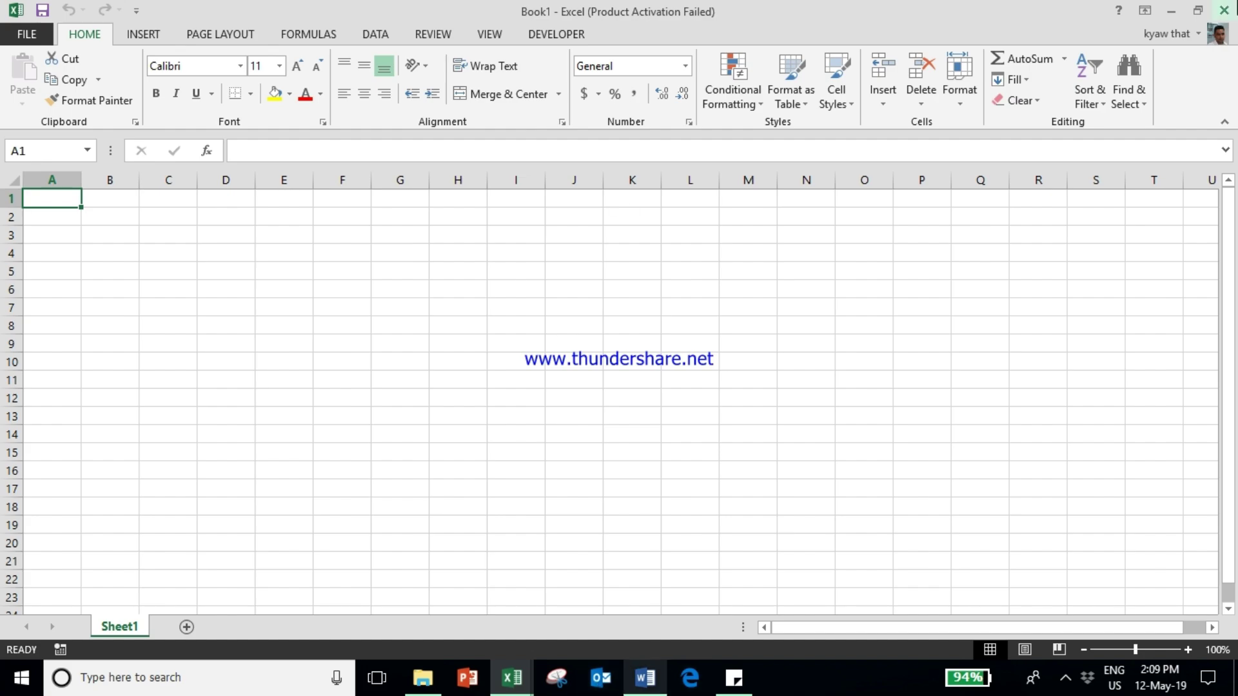
left_click(1172, 11)
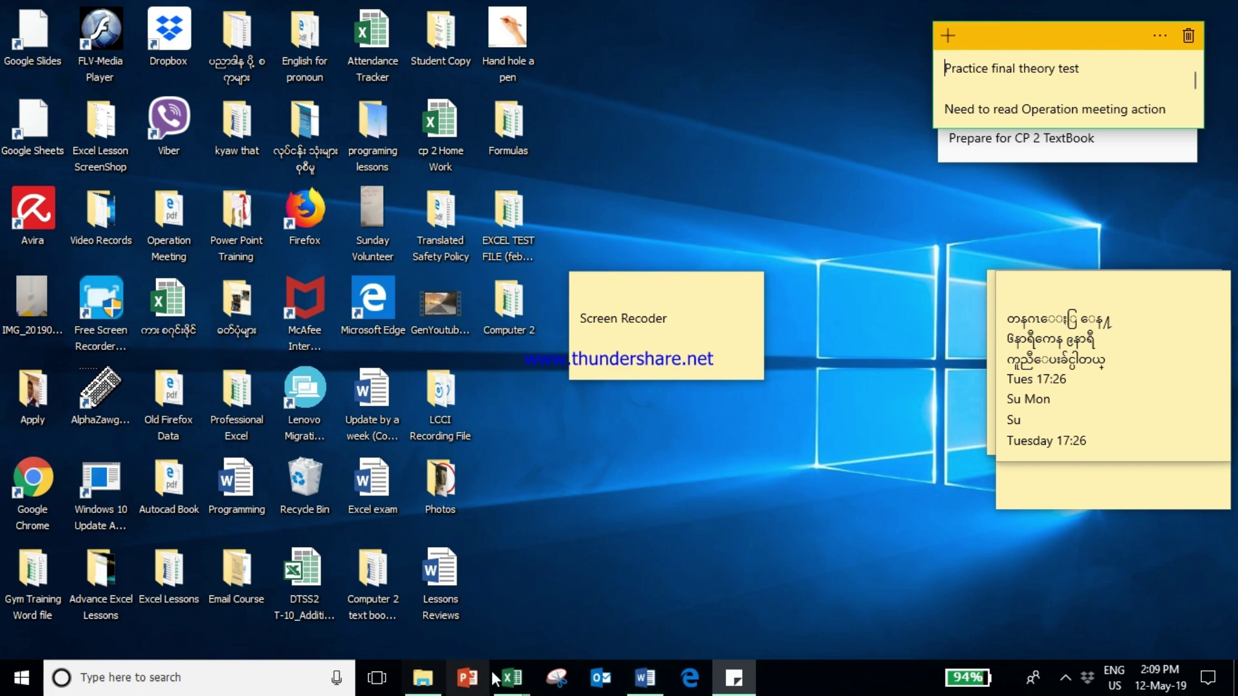
mouse_move(511, 687)
left_click(481, 549)
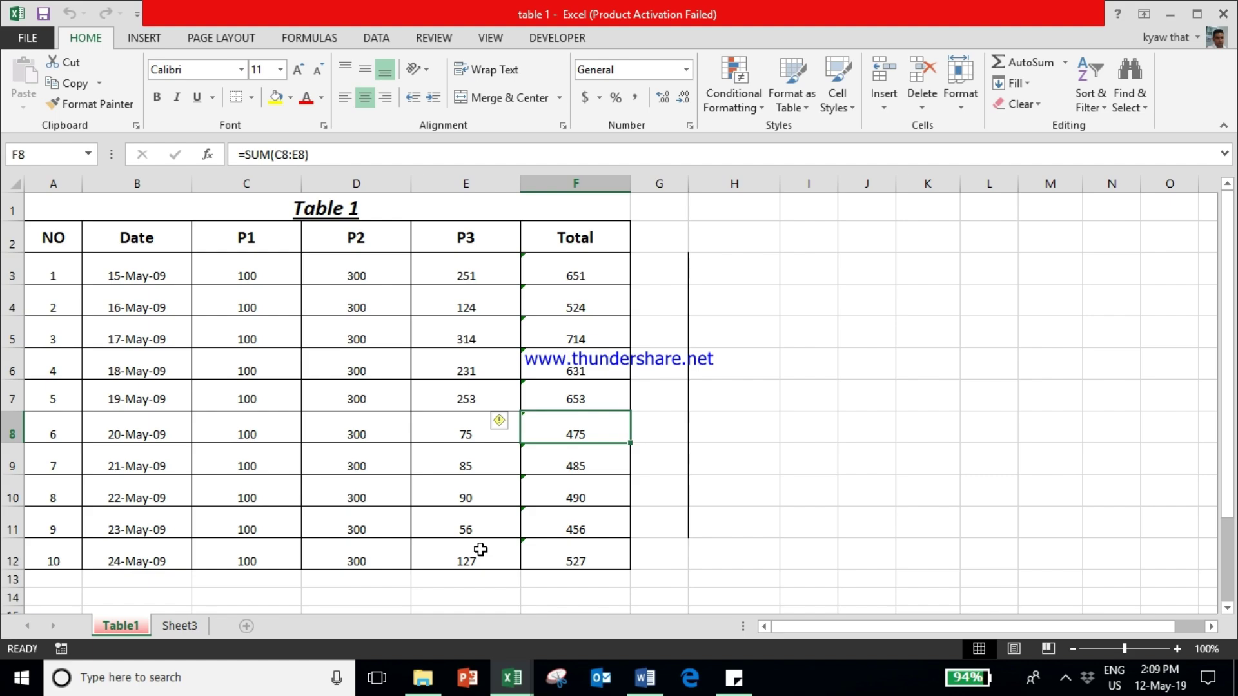
left_click(1173, 14)
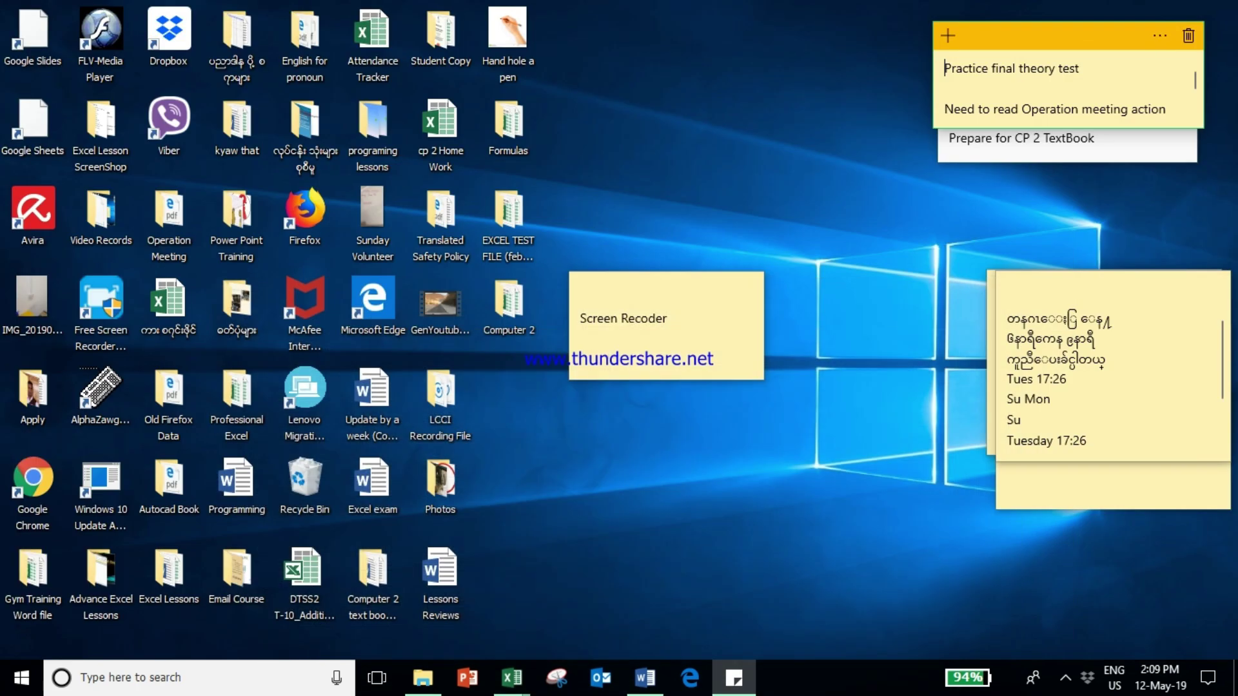
left_click(467, 678)
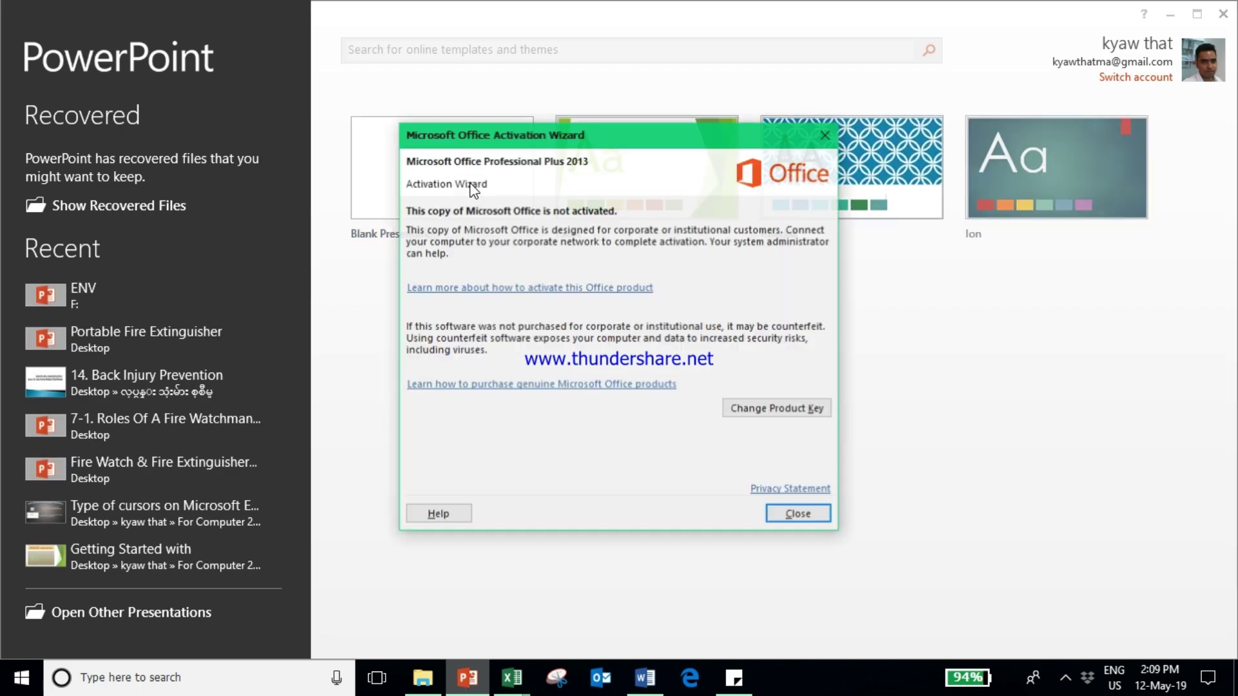
left_click(825, 135)
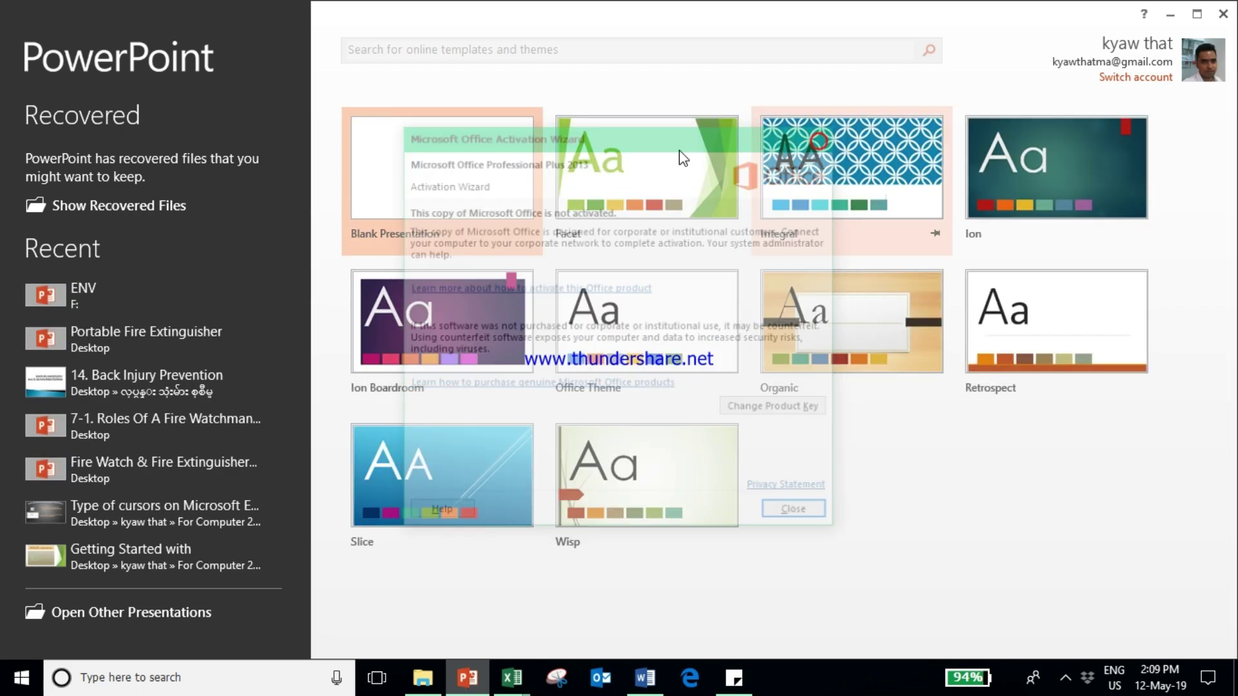
left_click(492, 166)
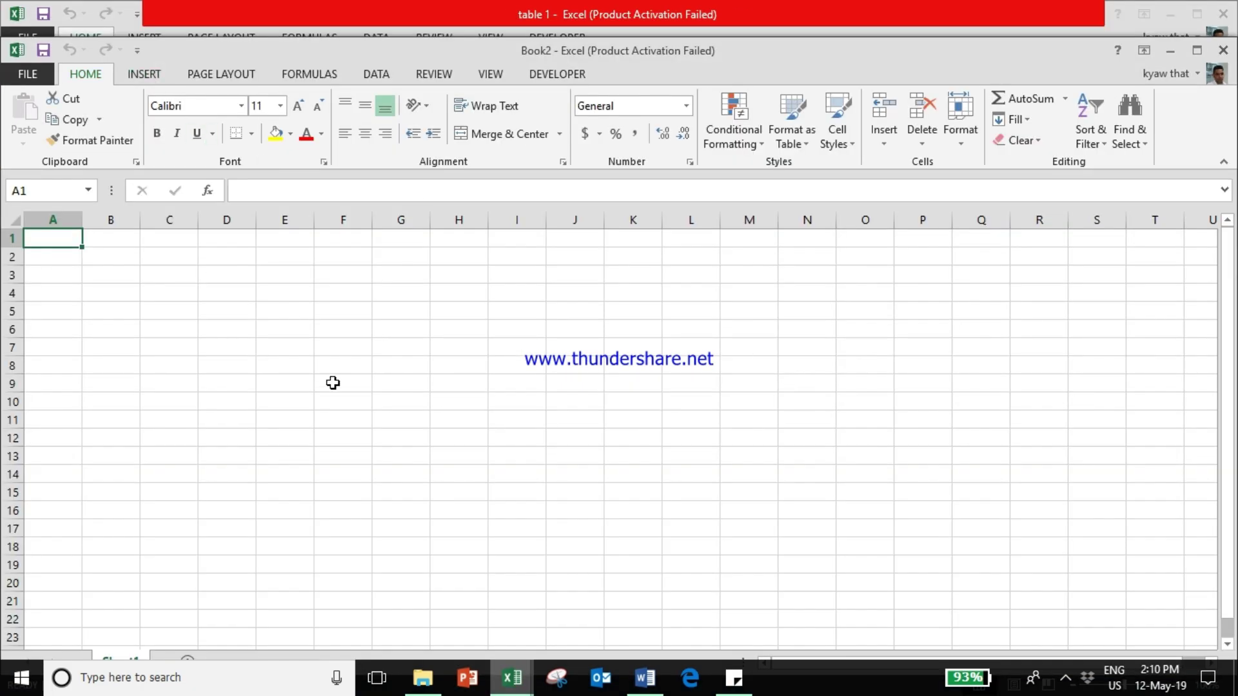
Try to save the blank workbook as "table 2" in the Computer 2 folder on the Desktop
key("ctrl+s")
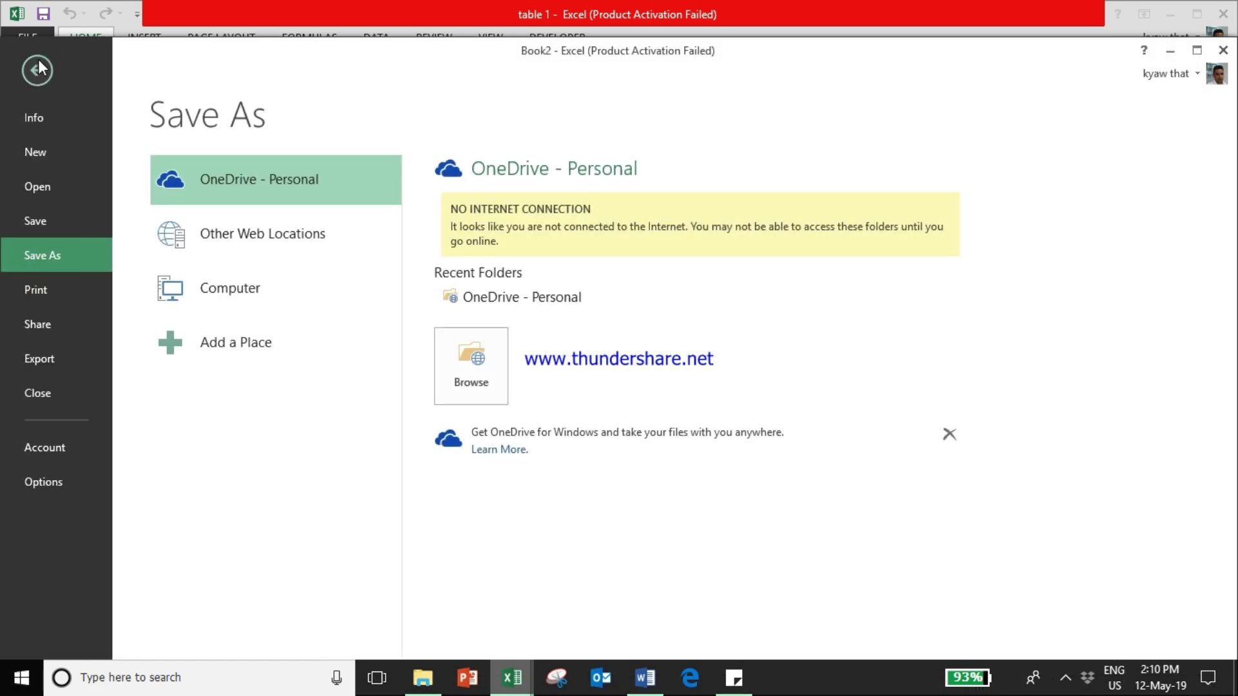
left_click(35, 67)
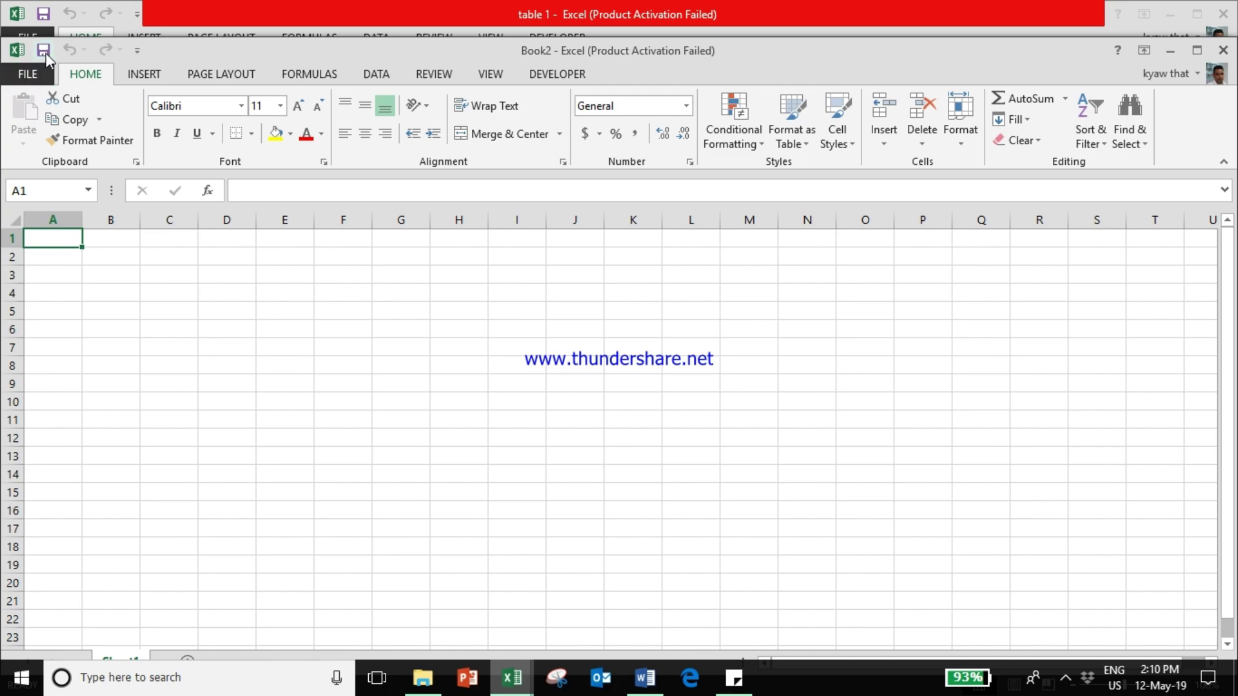
left_click(43, 53)
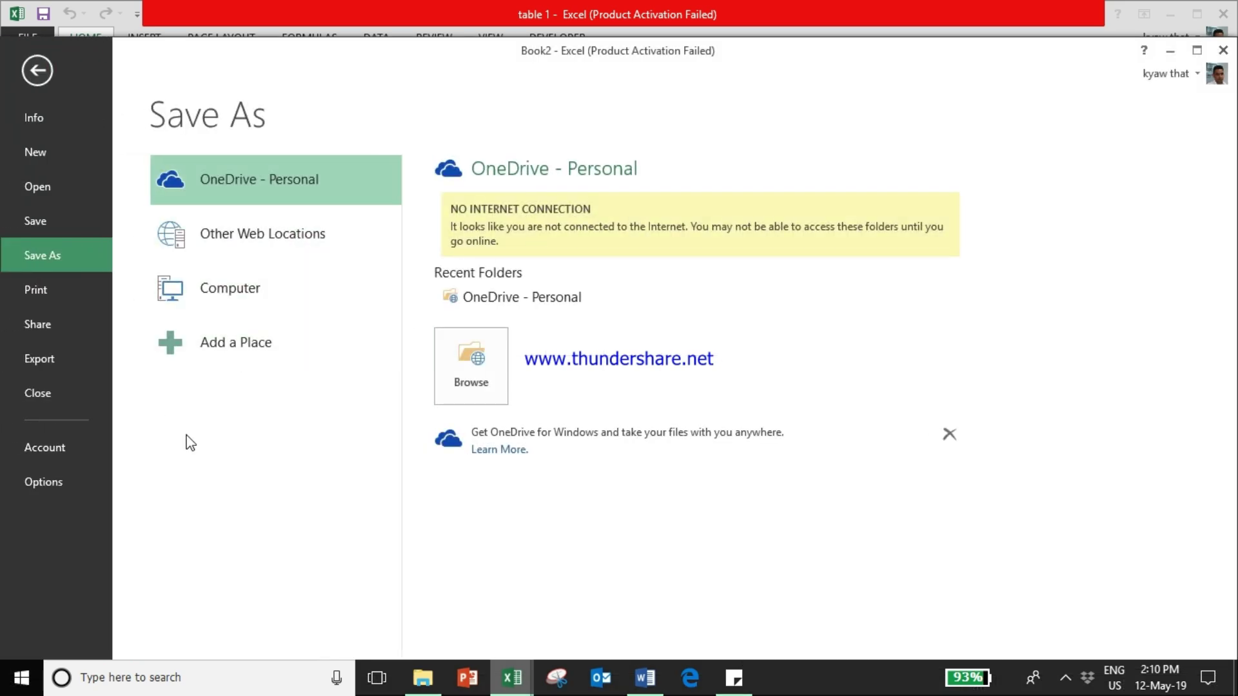
double_click(218, 299)
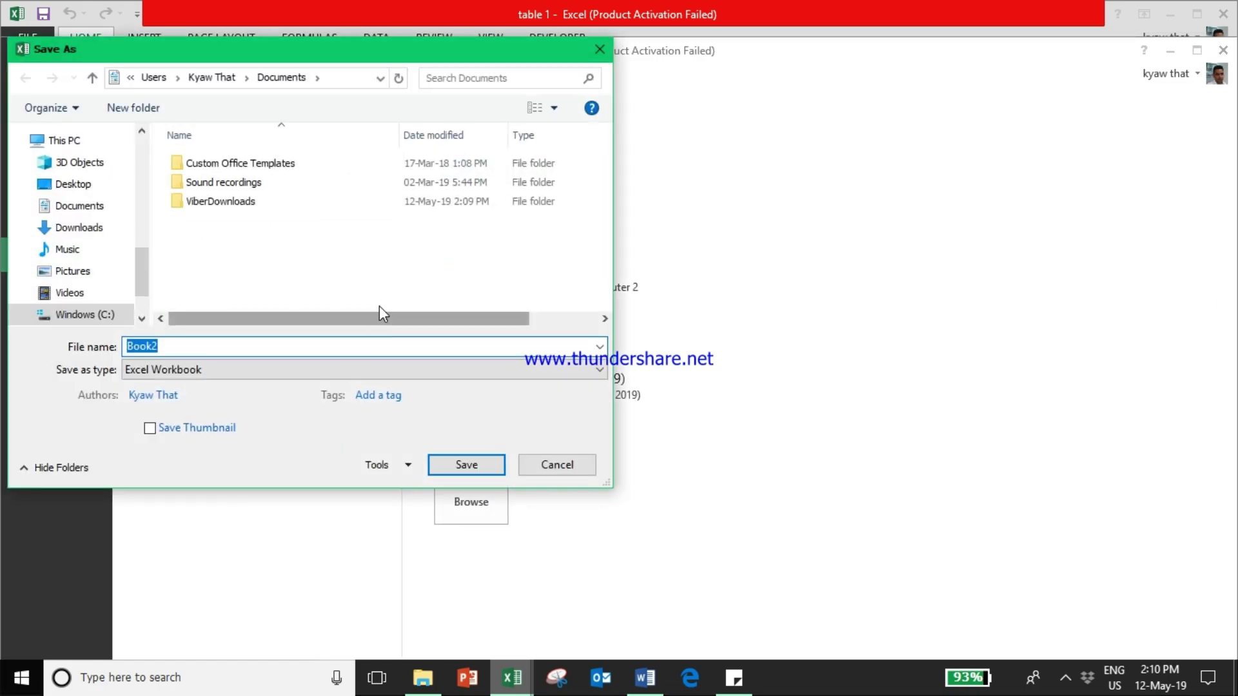
left_click(600, 49)
left_click(499, 312)
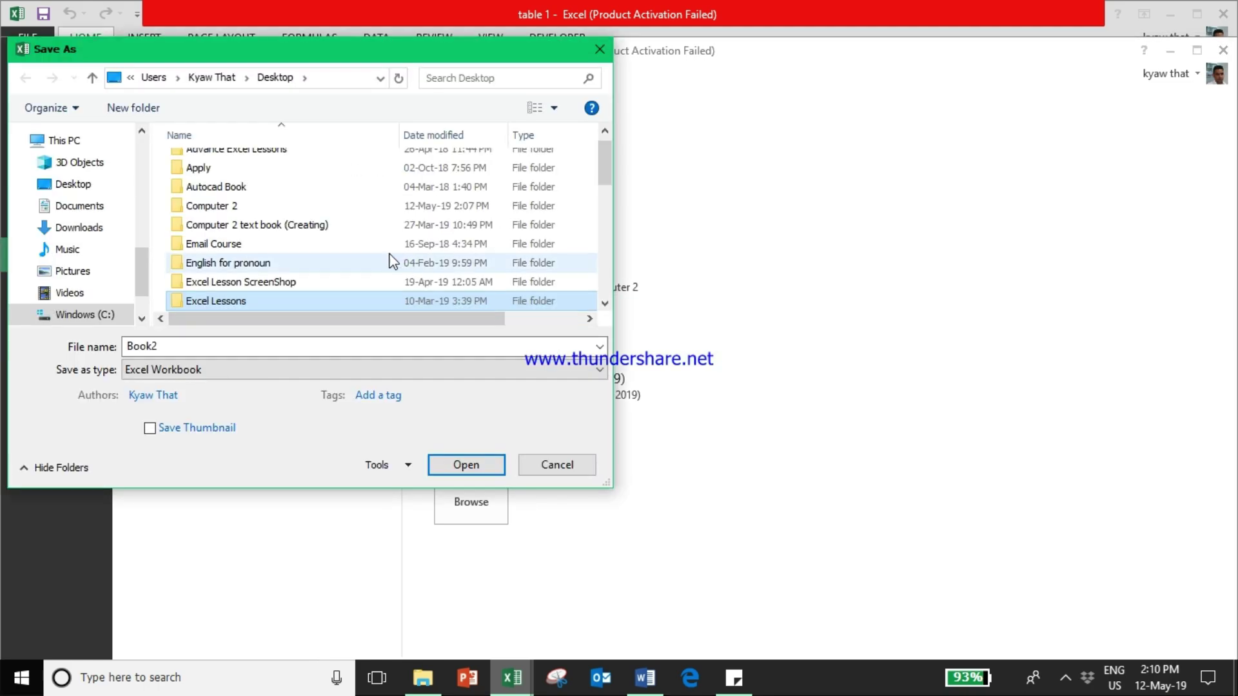
double_click(251, 206)
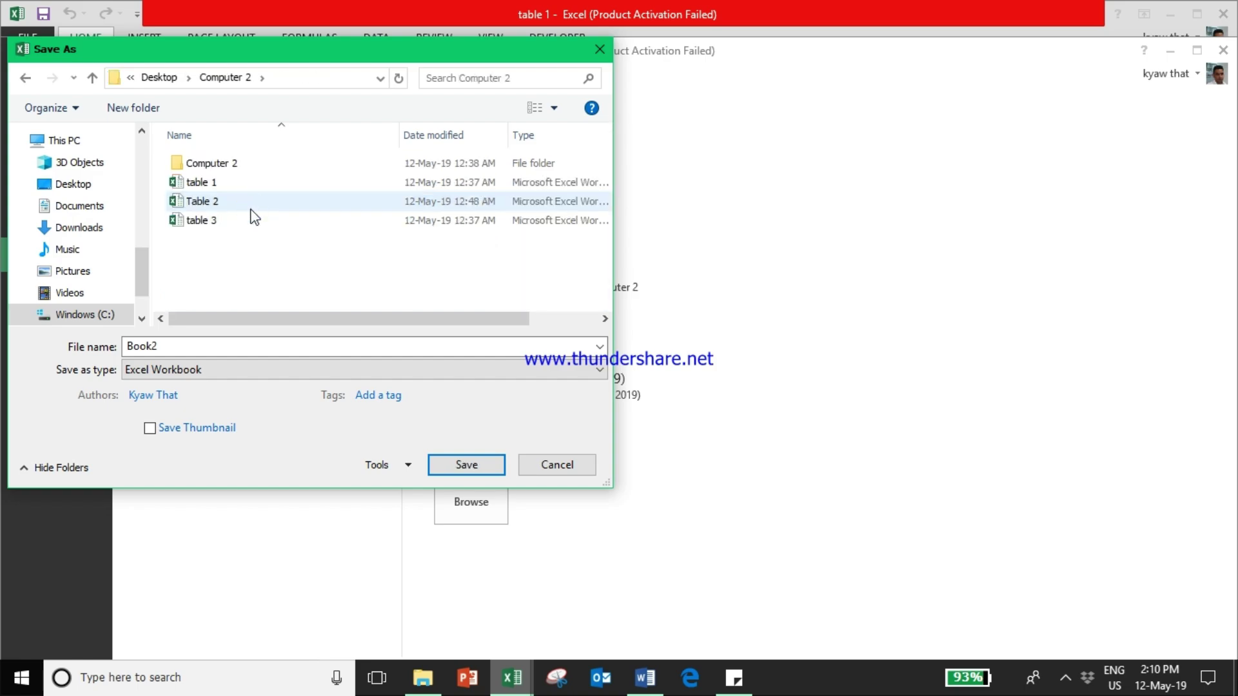
double_click(202, 346)
type("ta")
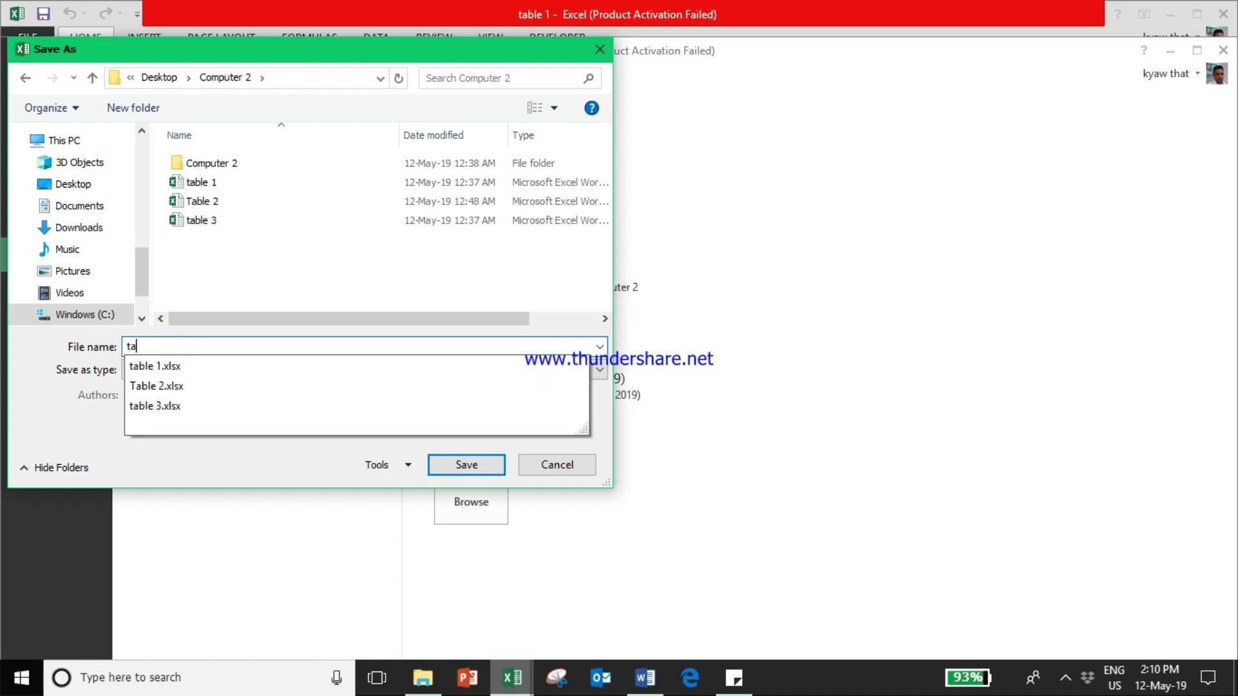
type("ble 2")
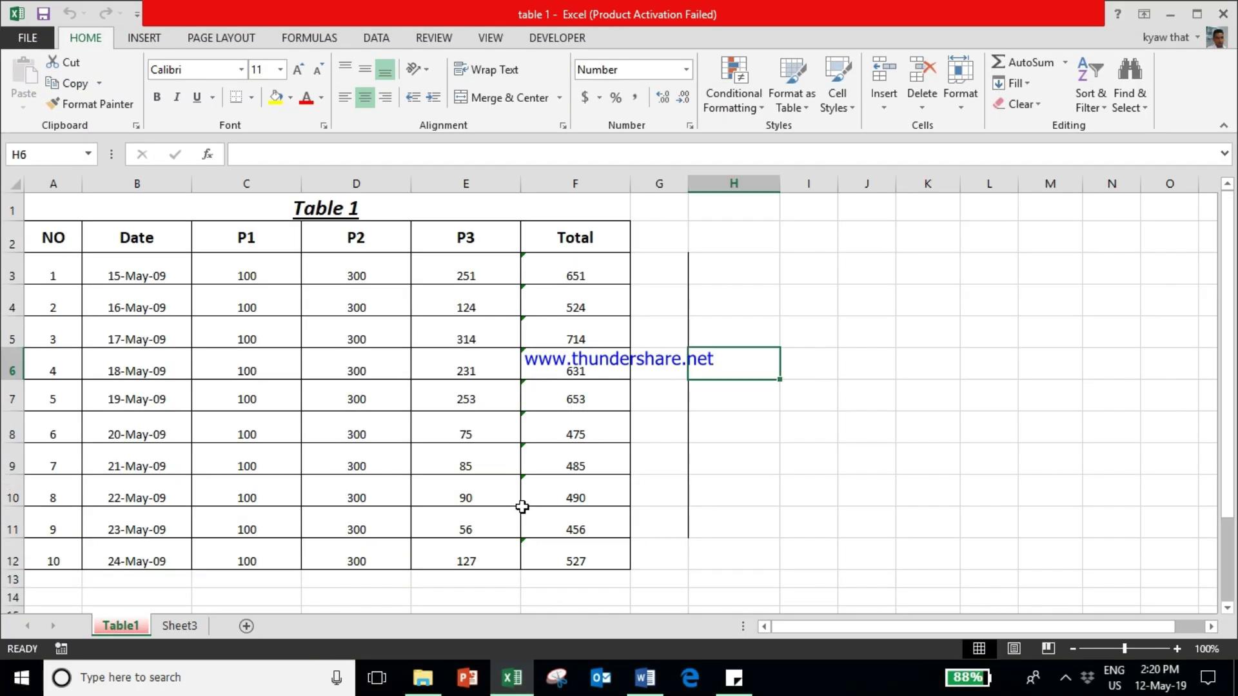
Open the Table 2 workbook from the Computer 2 folder on the desktop and select its cell A1
left_click(1172, 15)
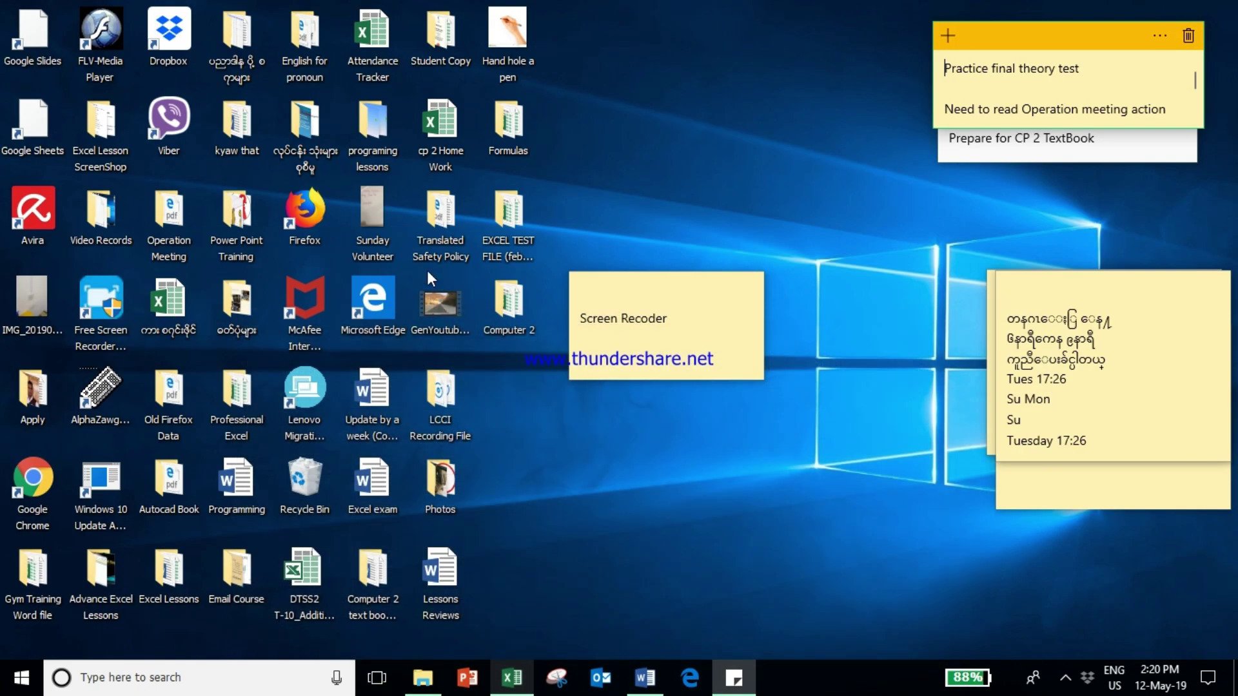
double_click(483, 297)
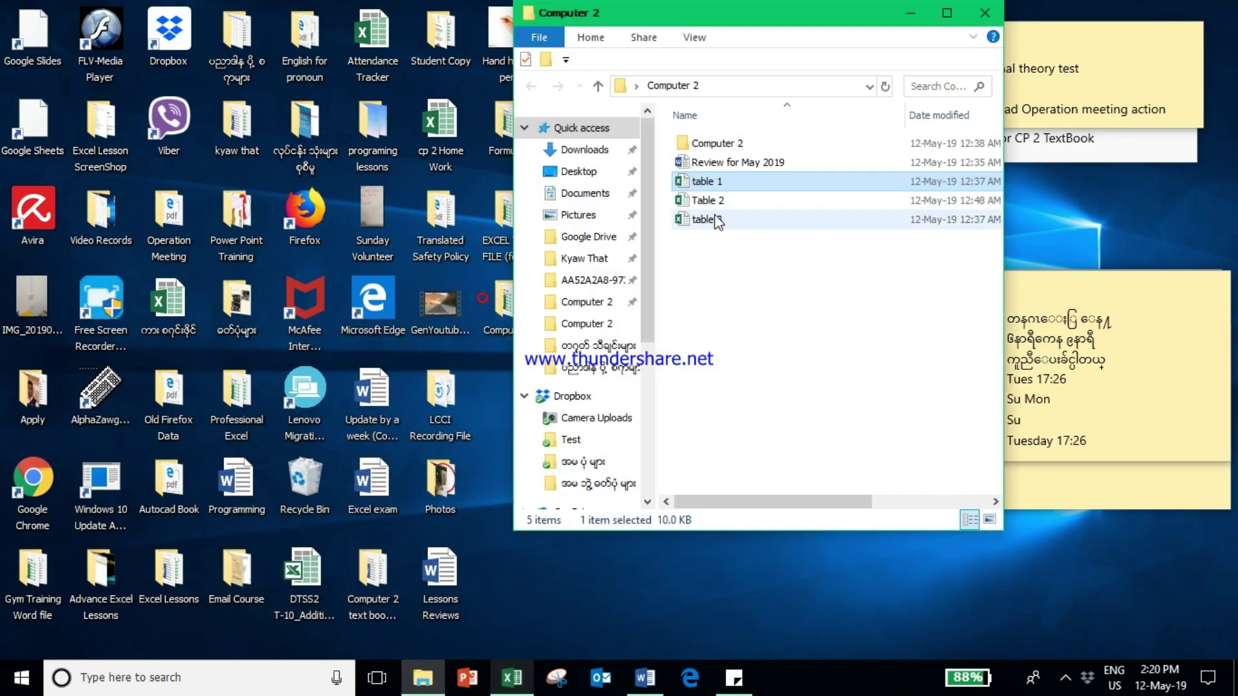
double_click(717, 206)
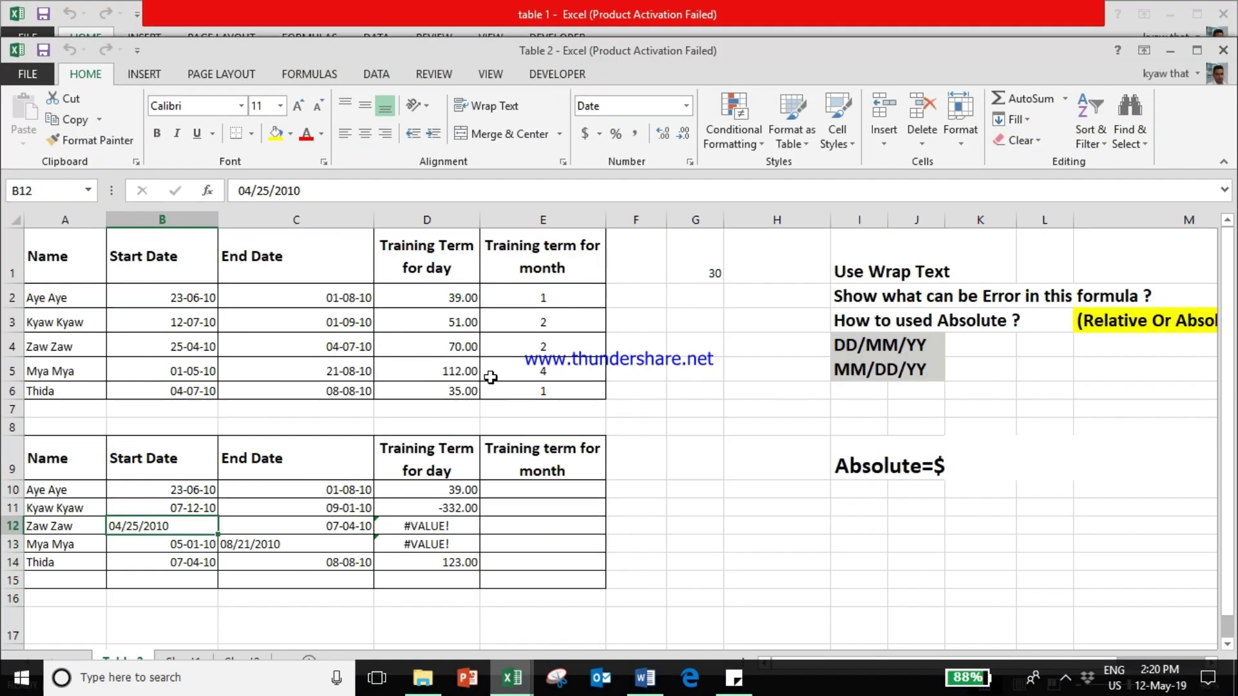
left_click(60, 269)
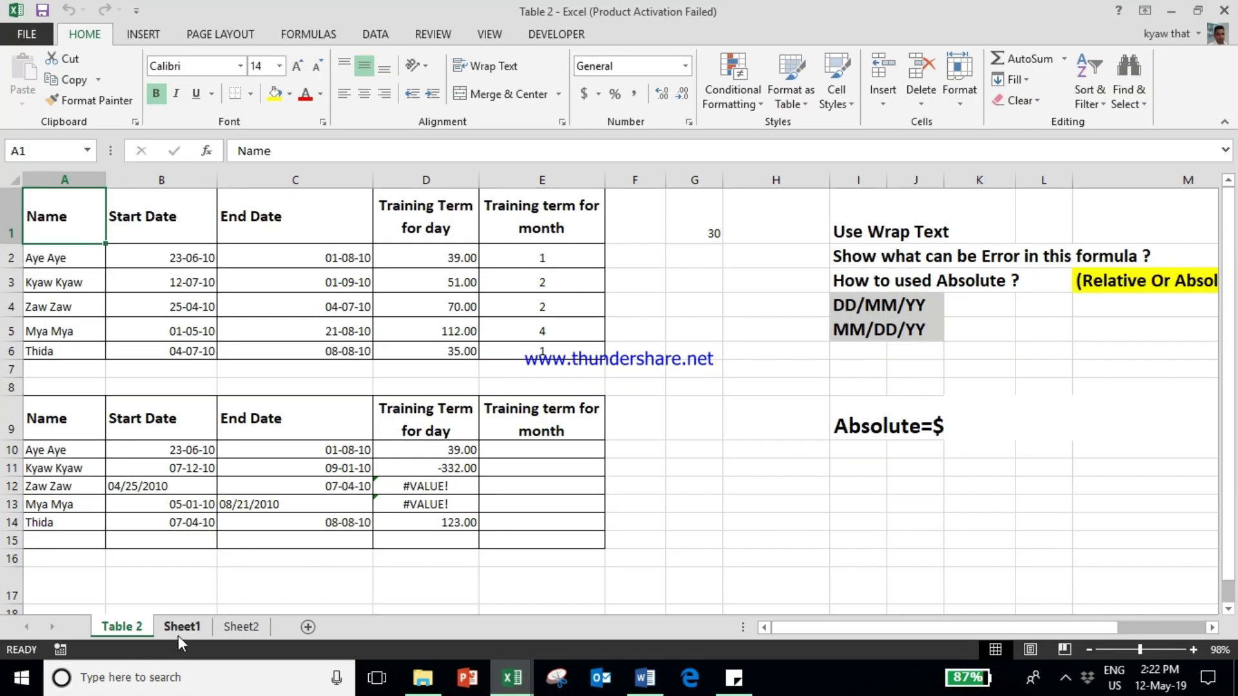
Enter the headers "Name", "Start date" and "End date" in cells A1 to C1 of Sheet1
left_click(180, 635)
type("Na")
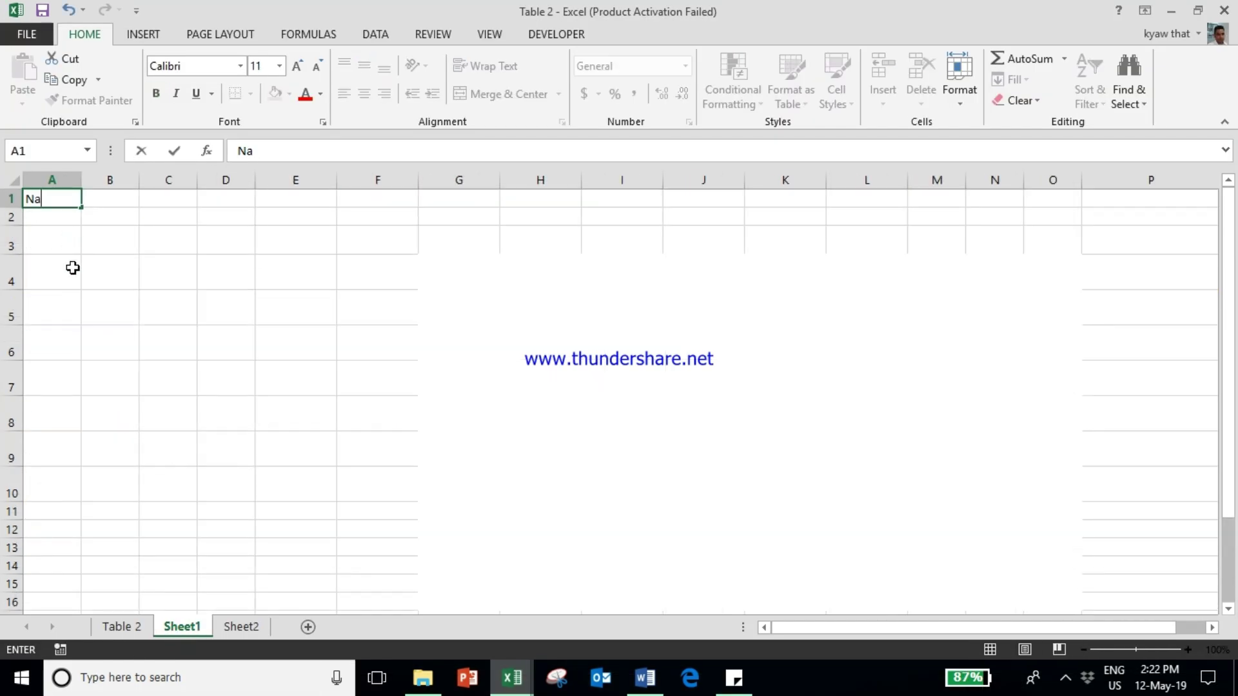
type("me")
key("Tab")
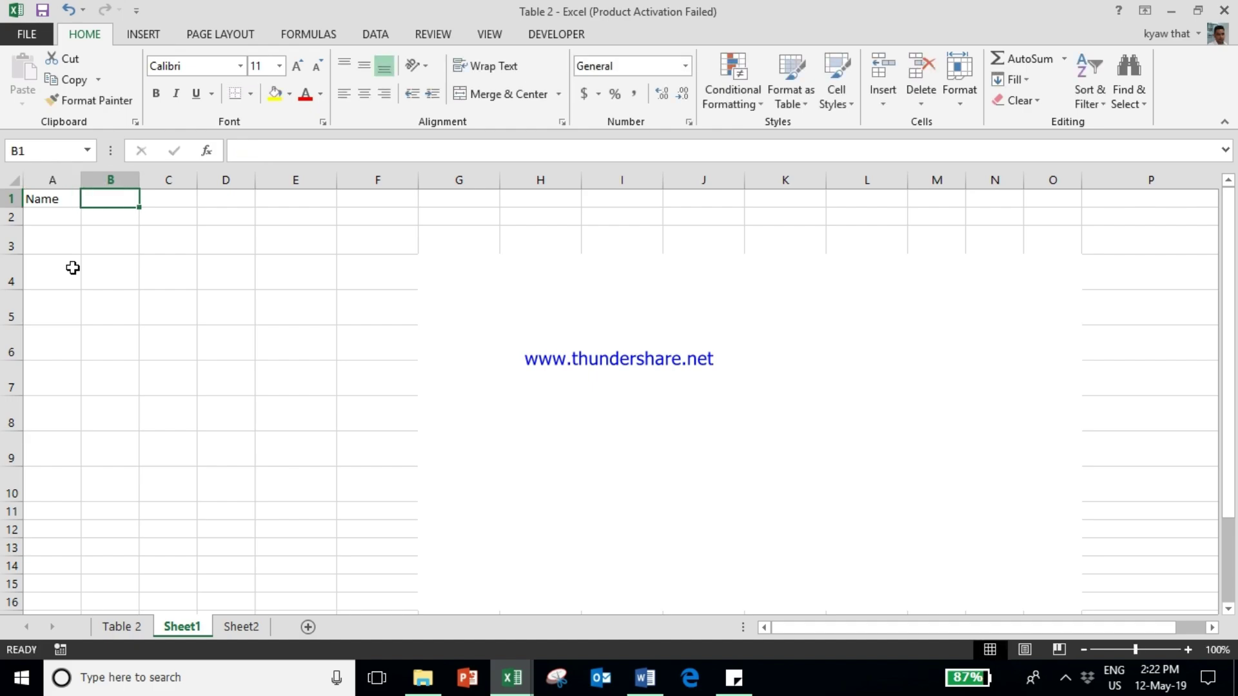
type("Star")
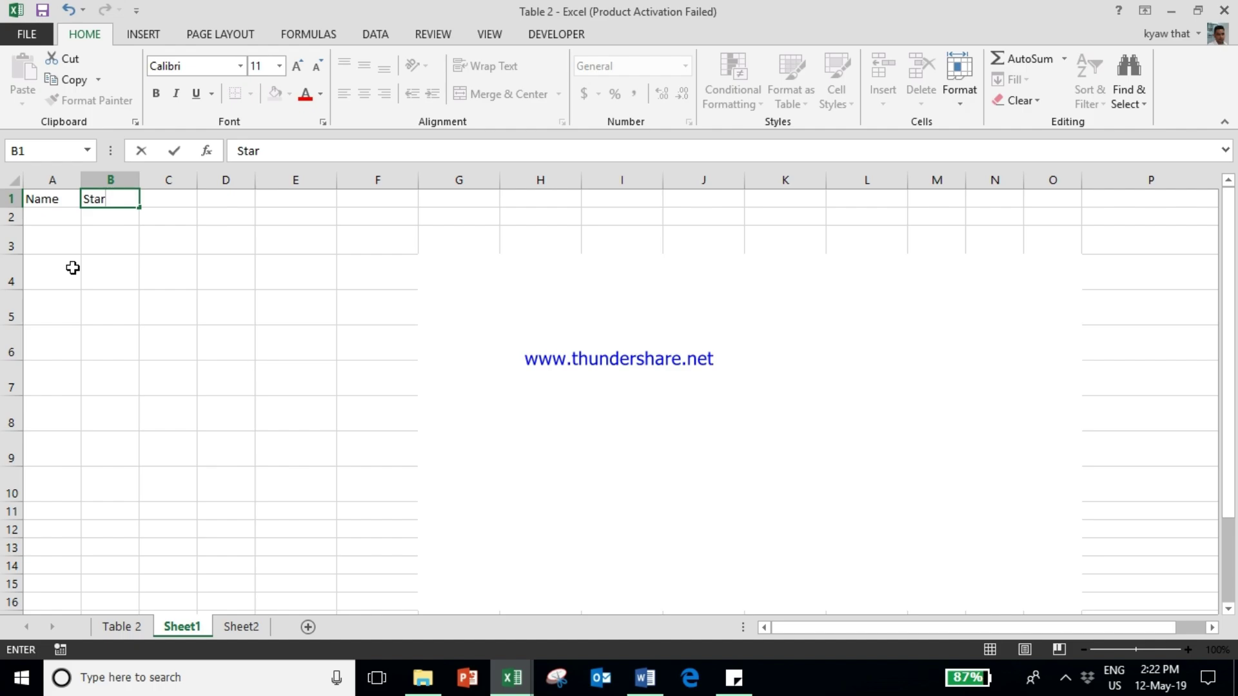
type("t date")
key("Tab")
type("End")
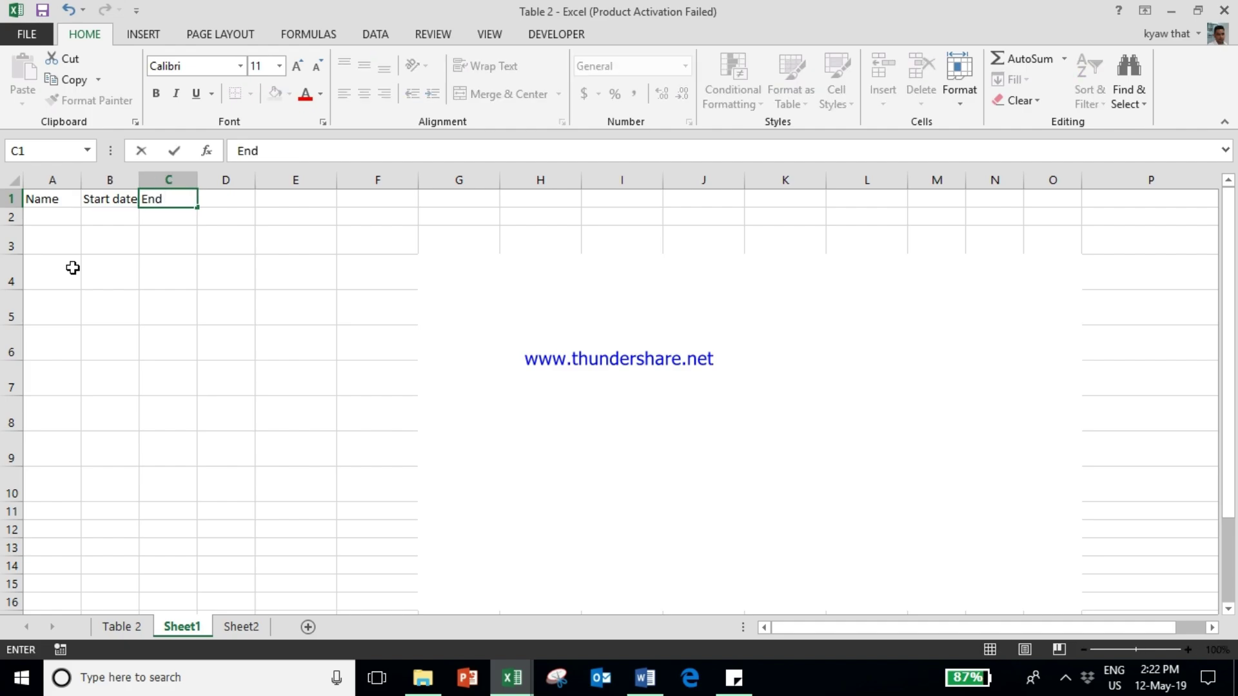
type(" date")
key("Down")
Enter the first person's name under the Name header in cell A2
key("Left")
key("Left")
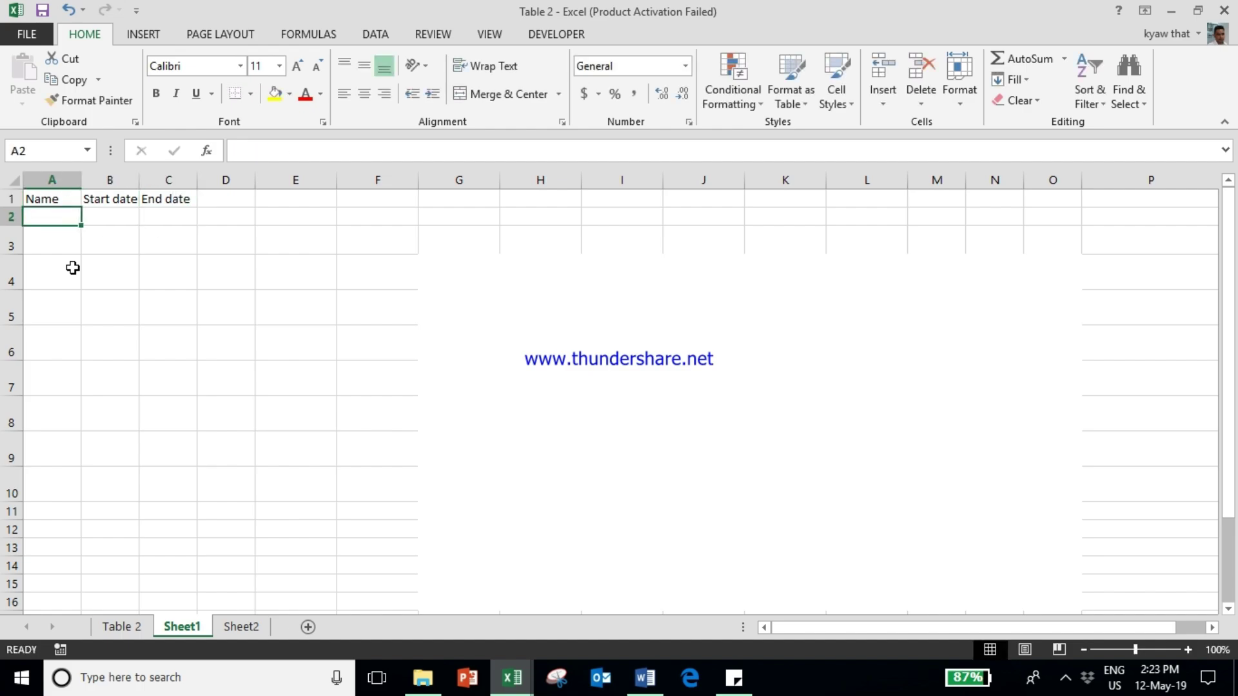
type("Ay")
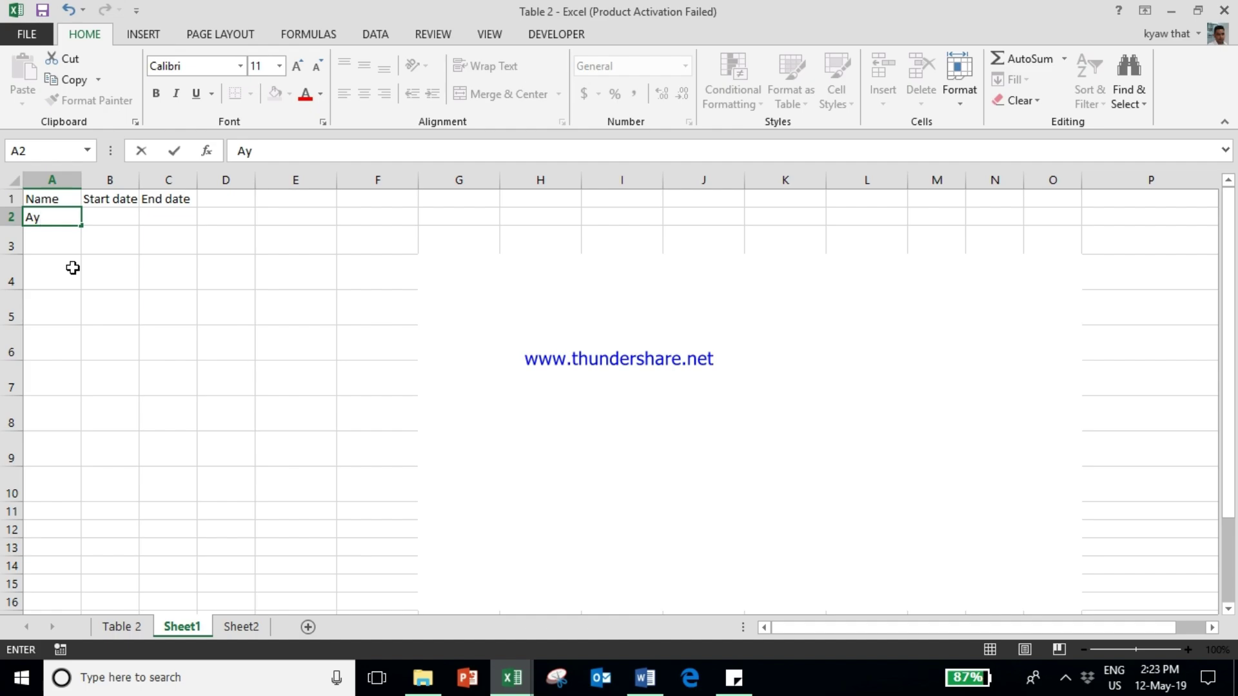
type("e Ay")
key("Return")
key("Down")
key("Down")
key("Down")
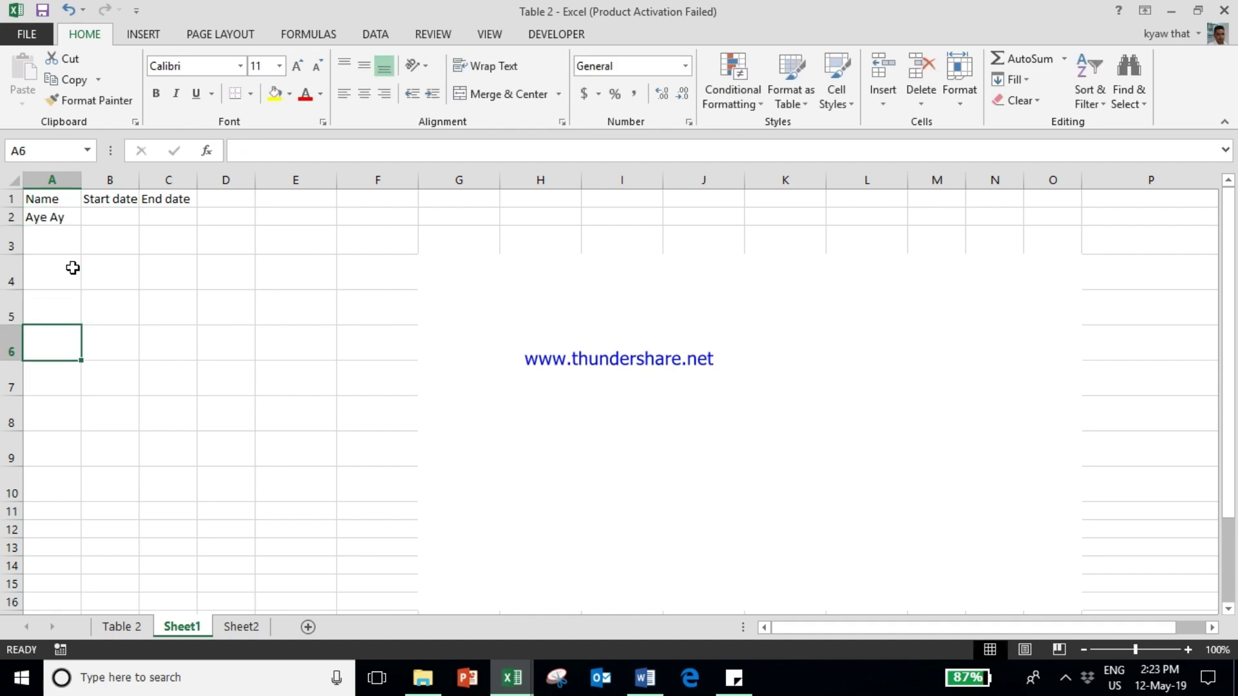
Examine the header row, the name and date entries, and the training term columns of the first table on the Table 2 sheet
left_click(124, 632)
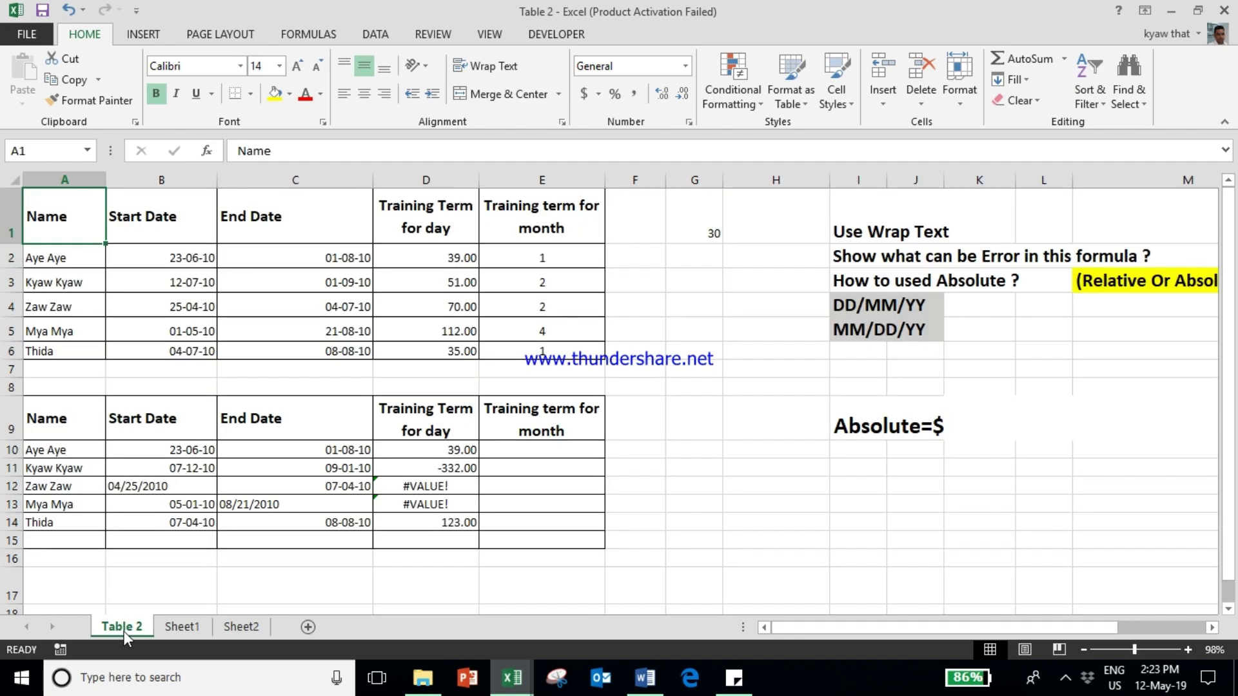
left_click(416, 232)
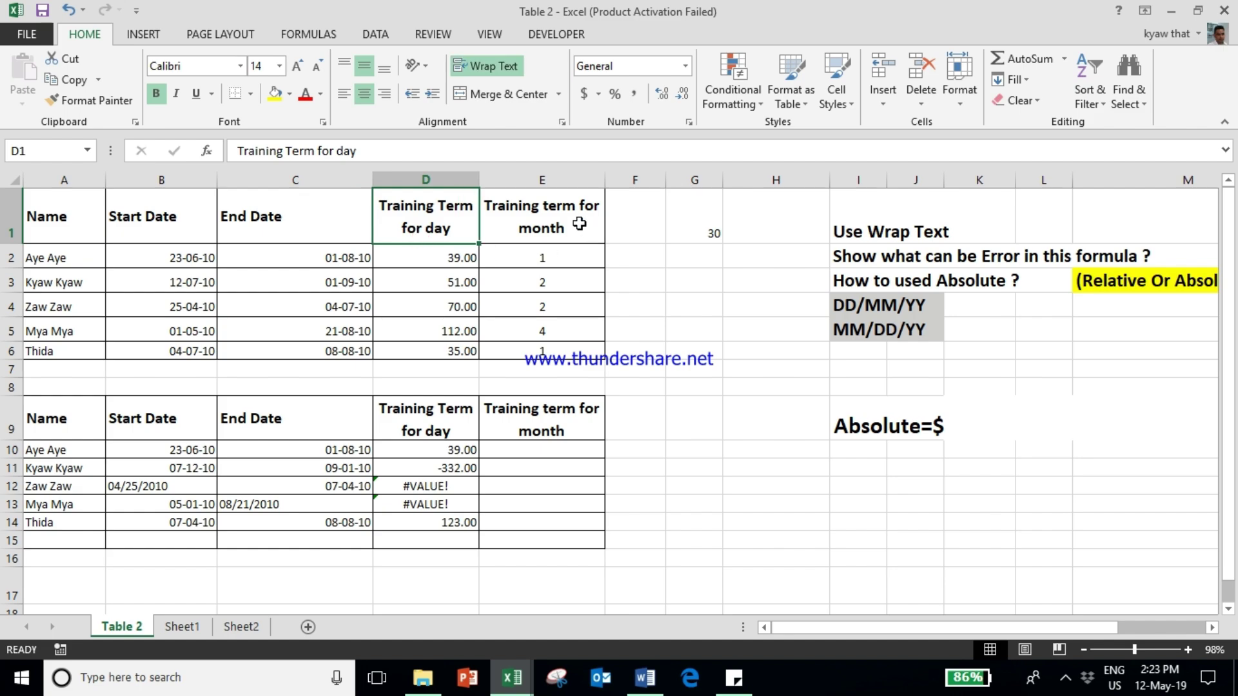
left_click(576, 221)
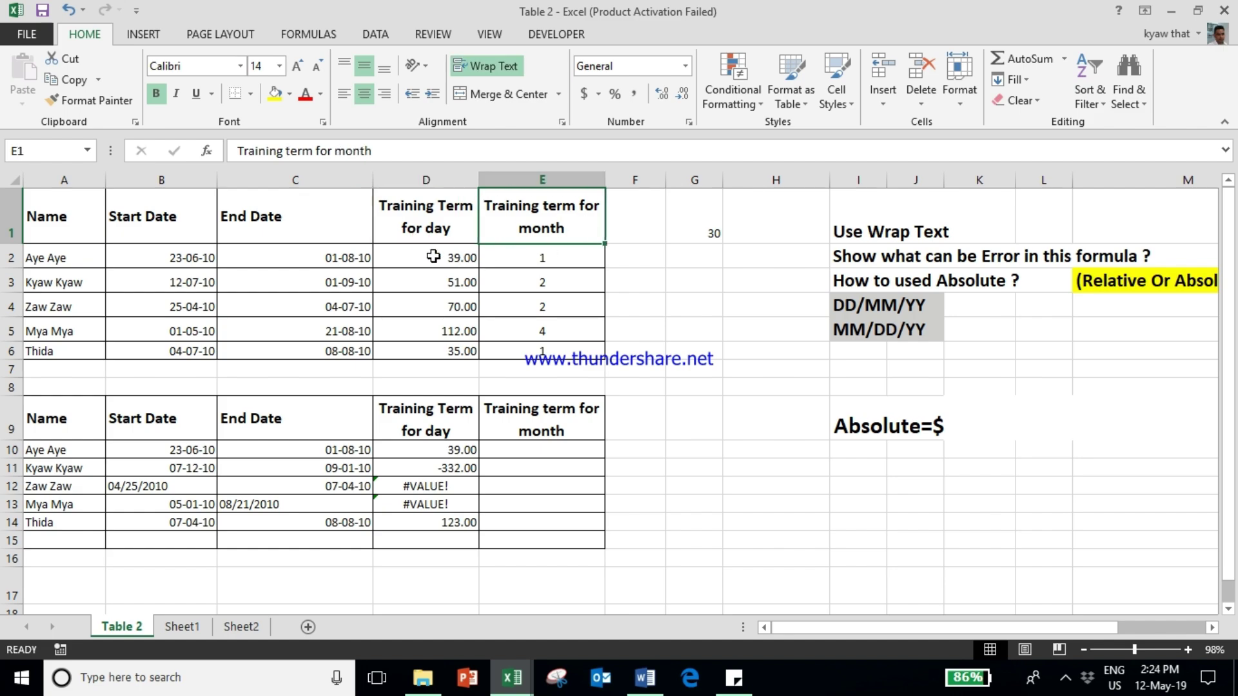
left_click_drag(434, 260, 541, 367)
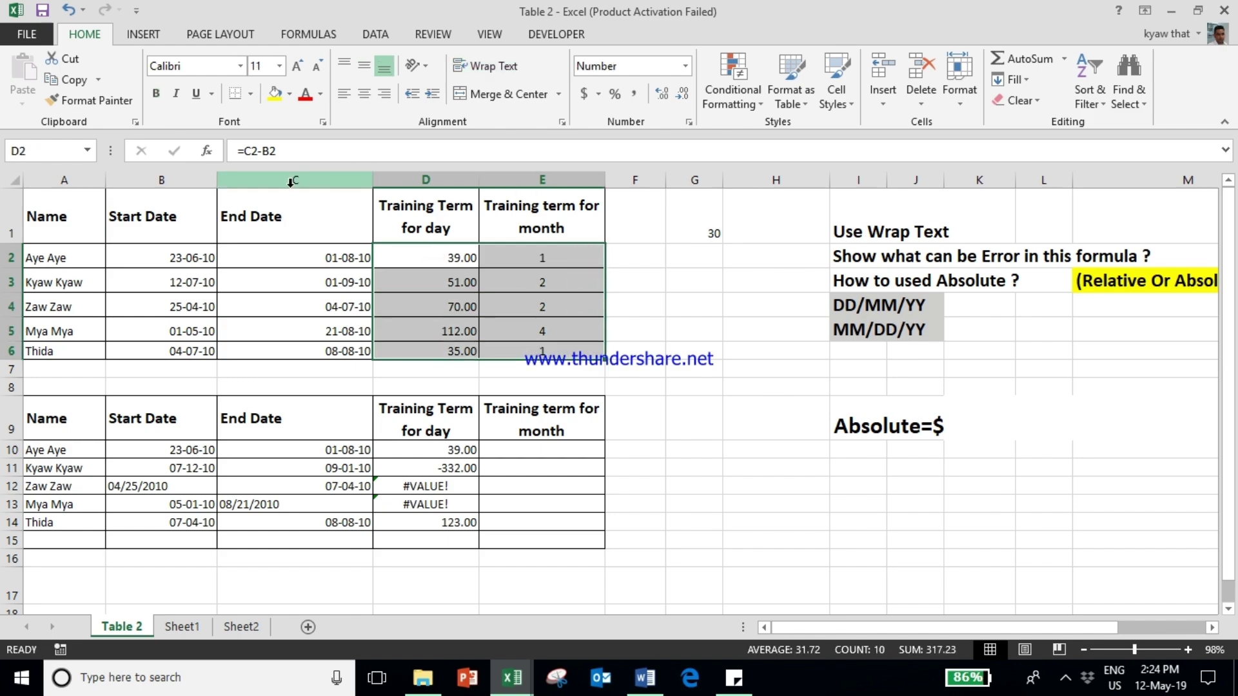
left_click(284, 194)
left_click_drag(78, 210, 533, 222)
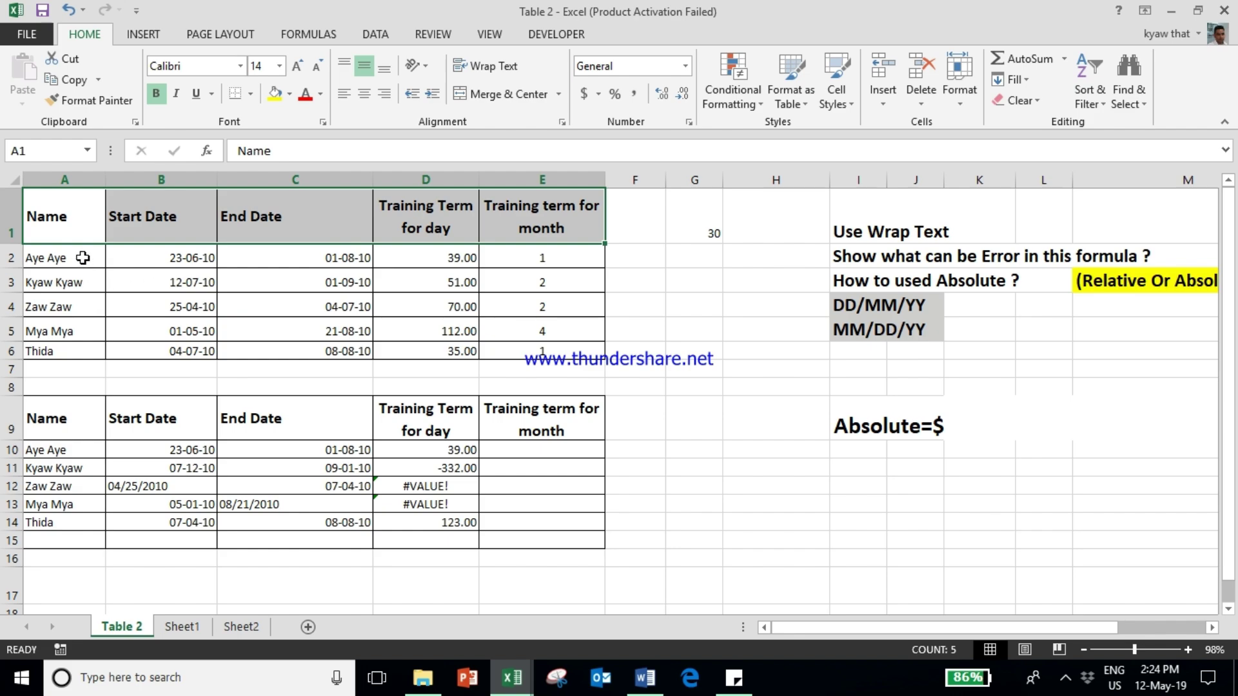
left_click_drag(83, 258, 312, 377)
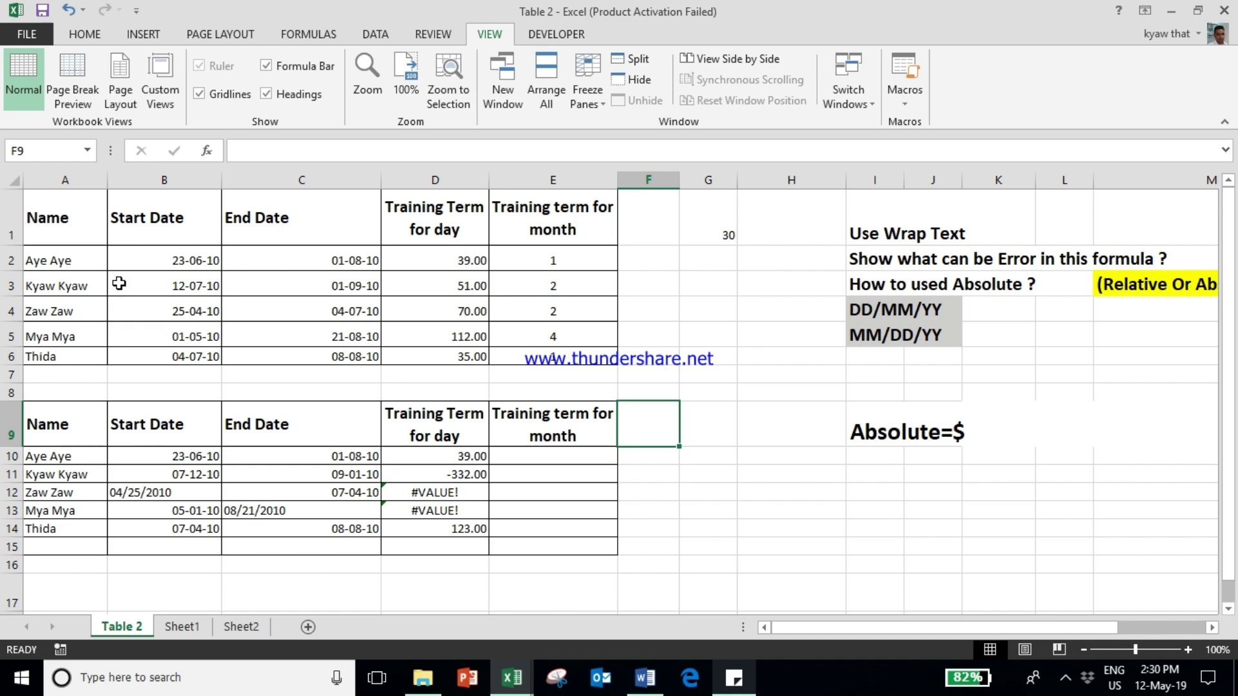
left_click(151, 259)
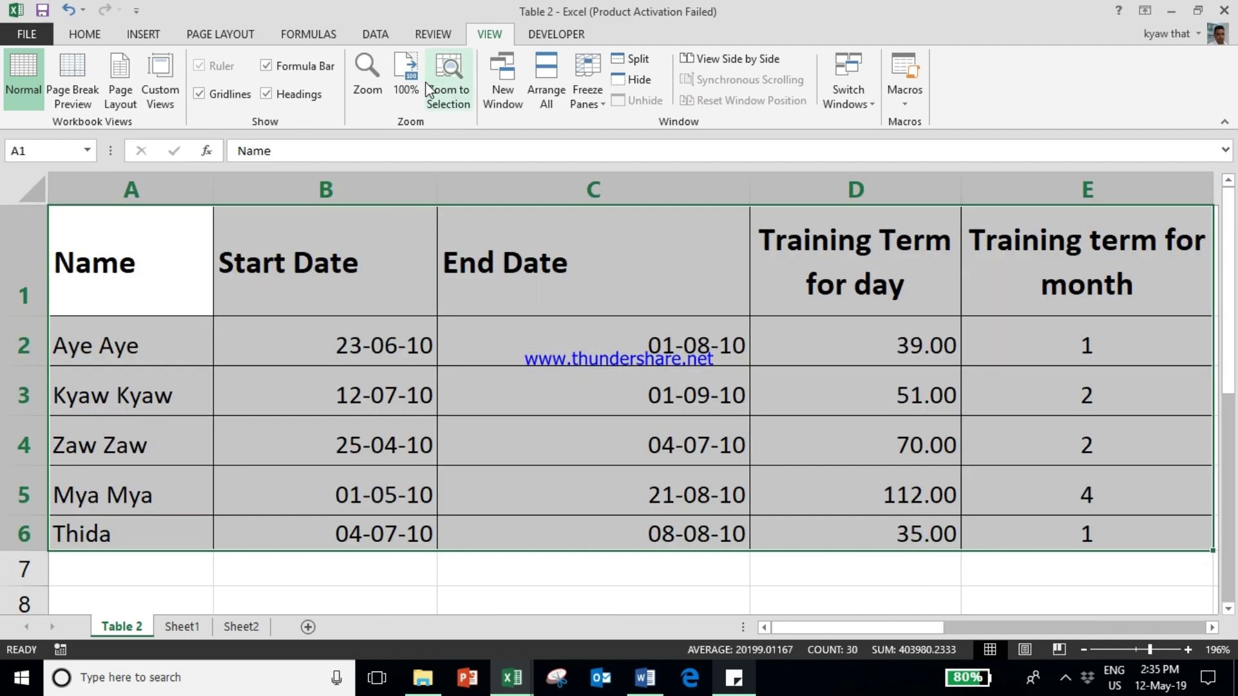
Reset the Table 2 sheet's zoom to 100% and select the "Training Term for day" header in D1
left_click(418, 98)
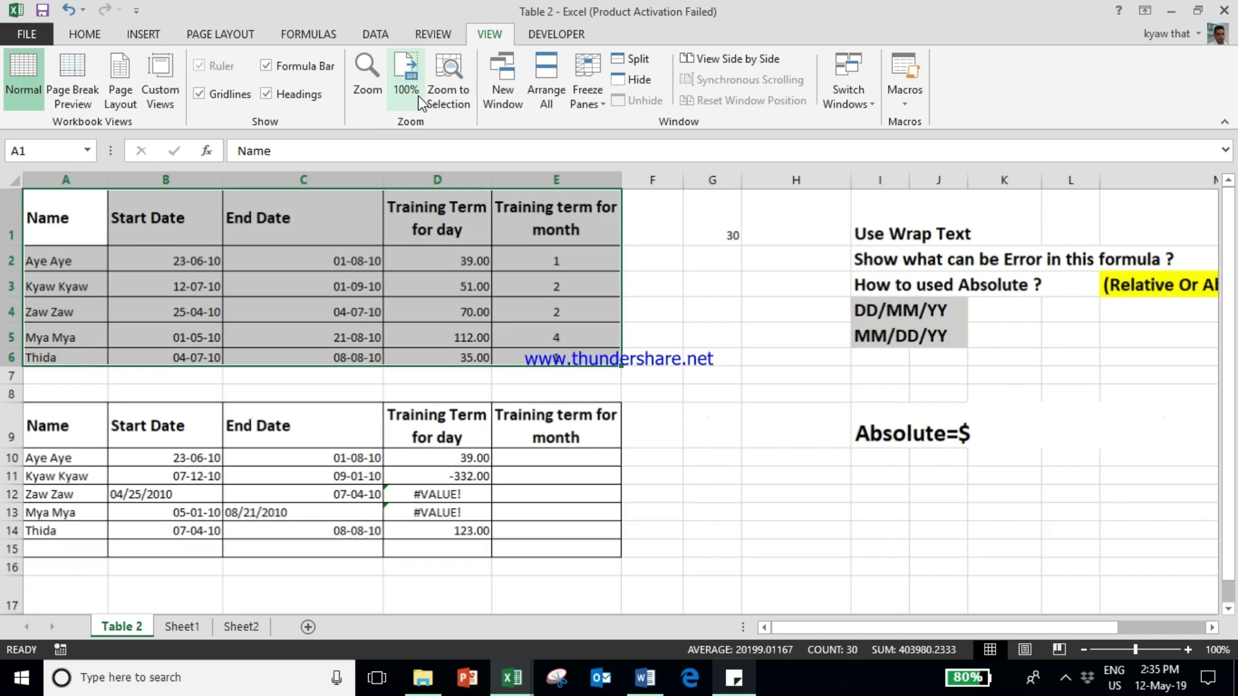
left_click(429, 218)
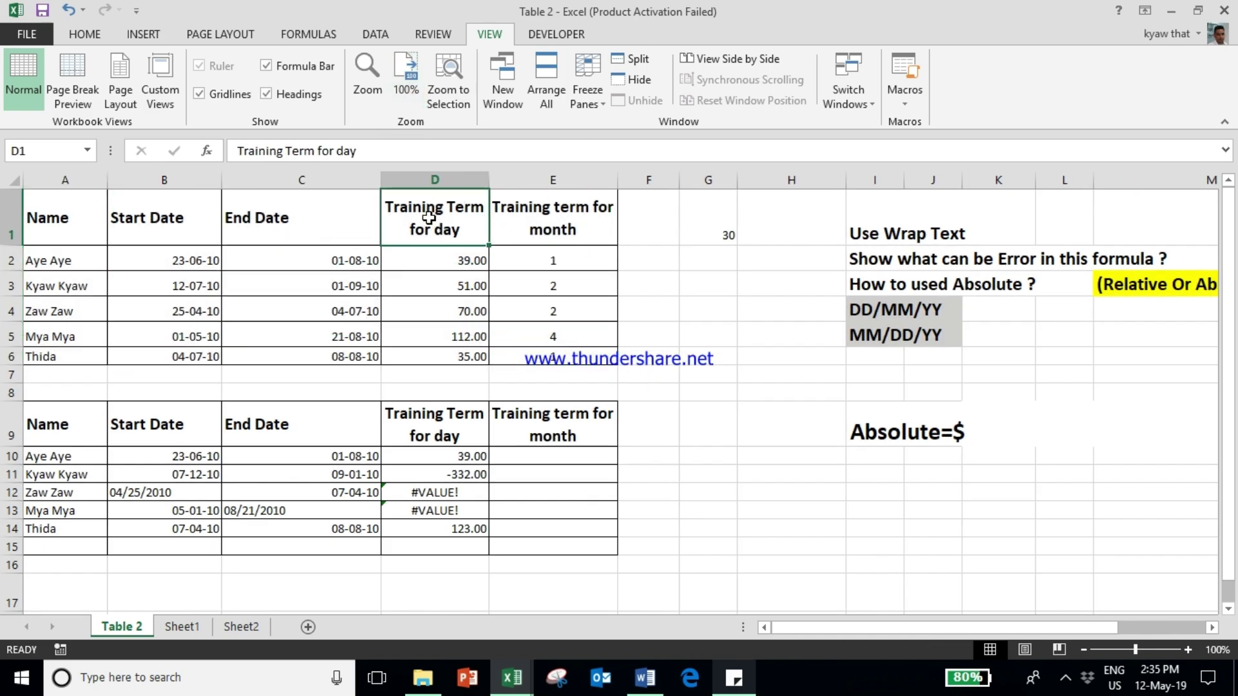
Turn off text wrapping for the training term headers in D1:E1 and widen column D slightly
left_click_drag(429, 217, 567, 214)
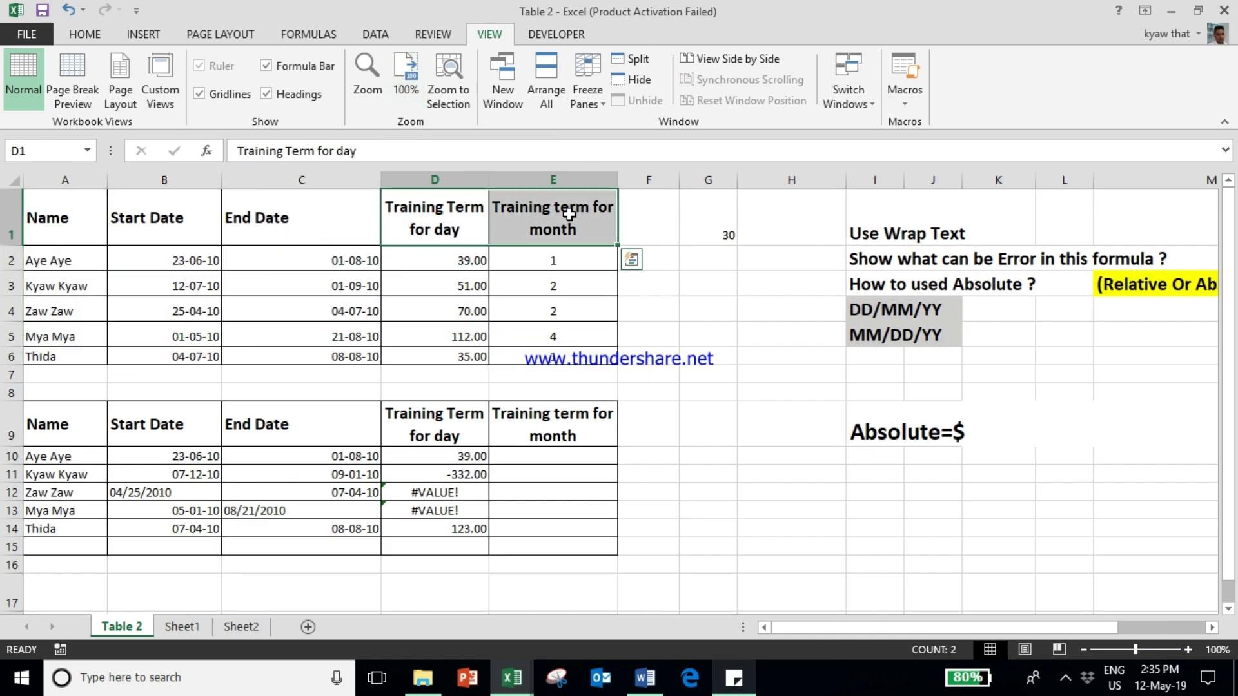
left_click(85, 33)
left_click(502, 72)
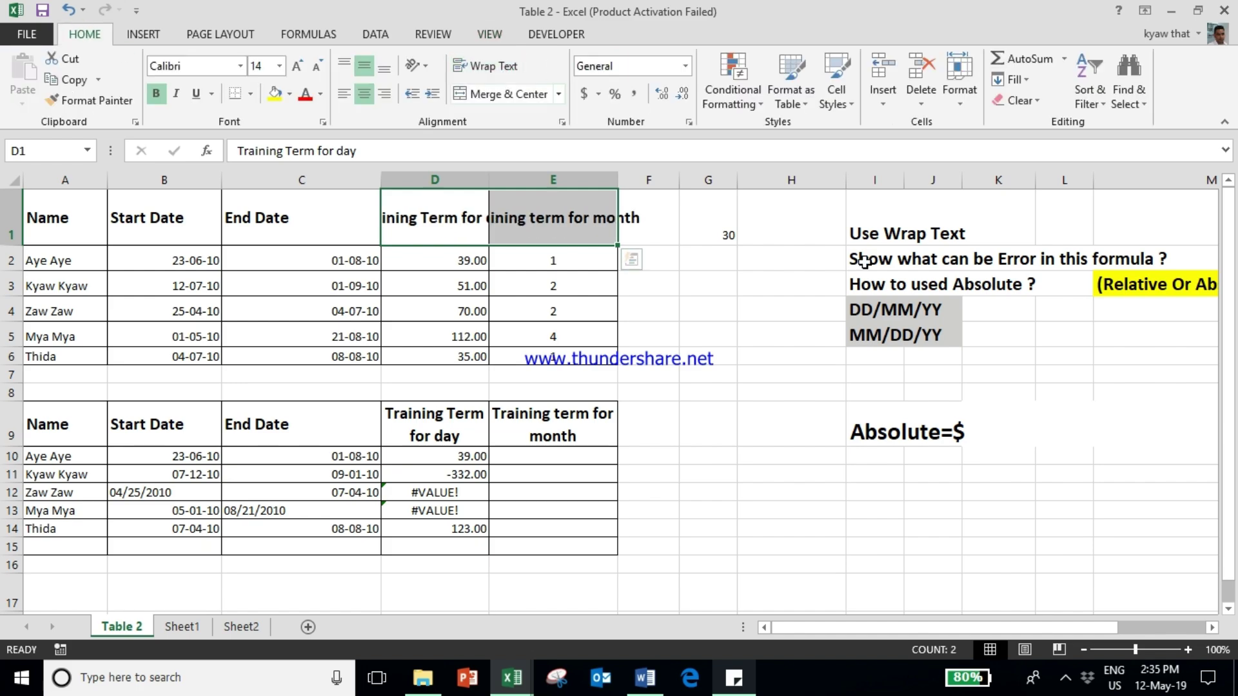
left_click(814, 381)
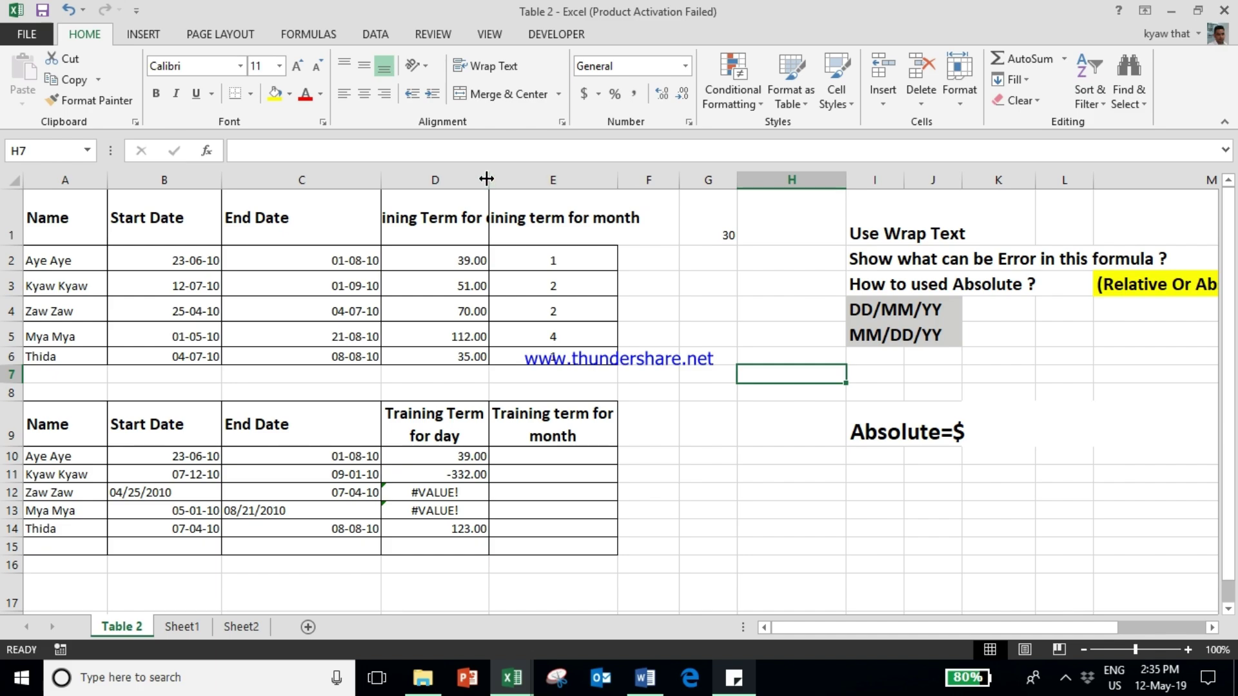
left_click_drag(486, 179, 517, 175)
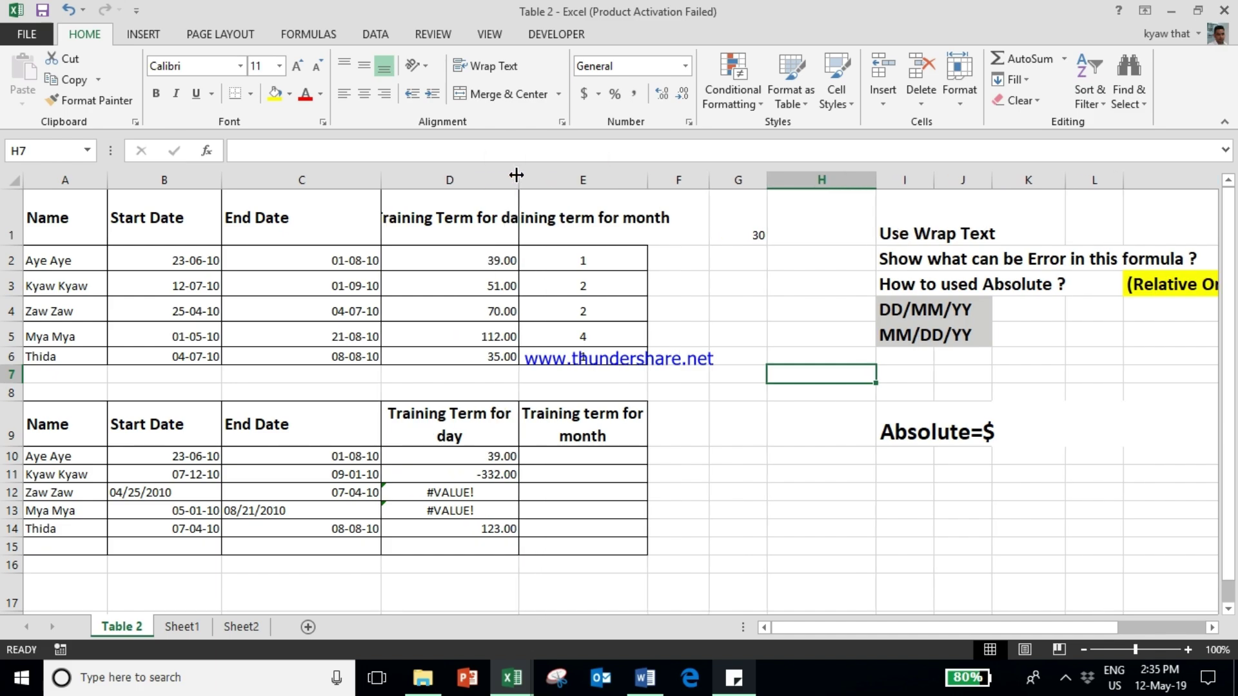
Clear the training term values in D2:E6 and widen column D until its header fits on one line
left_click(490, 255)
left_click_drag(537, 284, 625, 360)
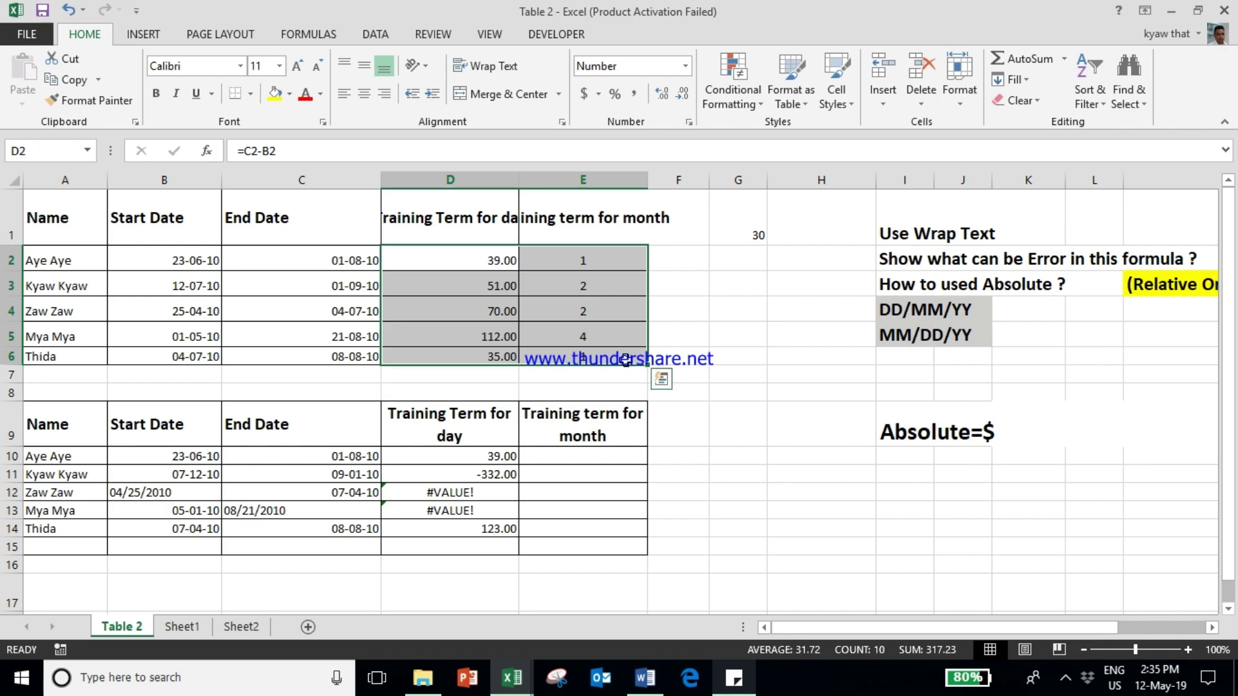
key("Delete")
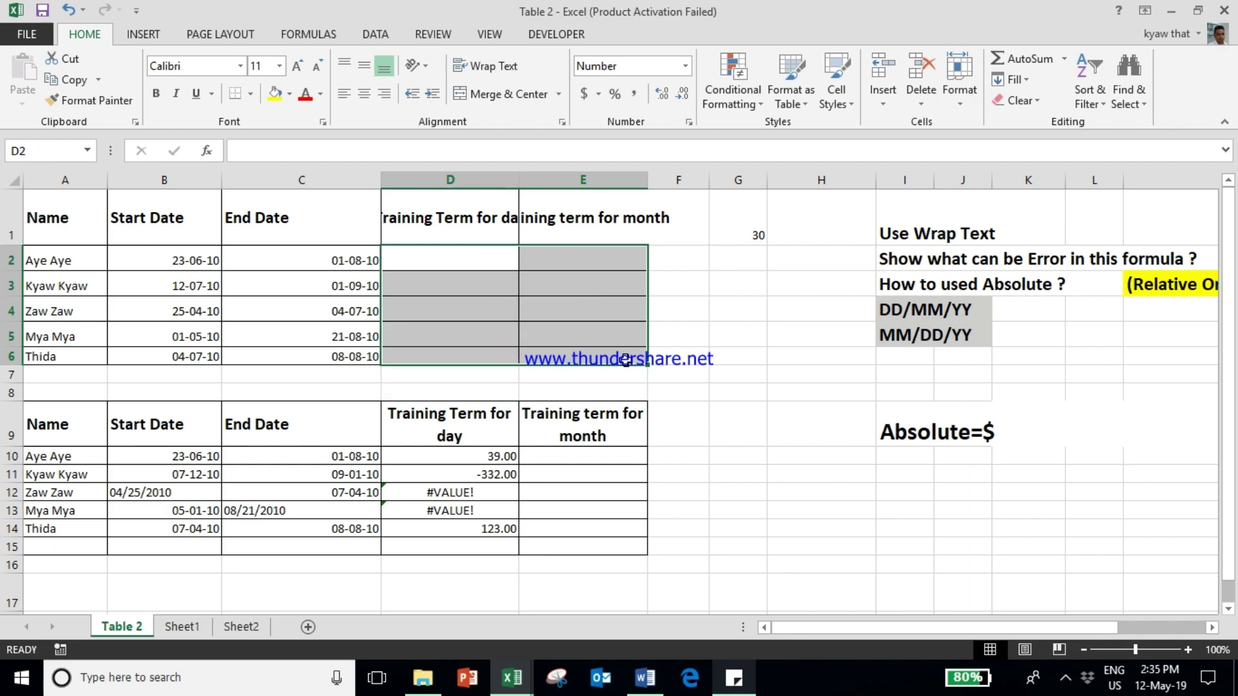
key("Down")
key("Up")
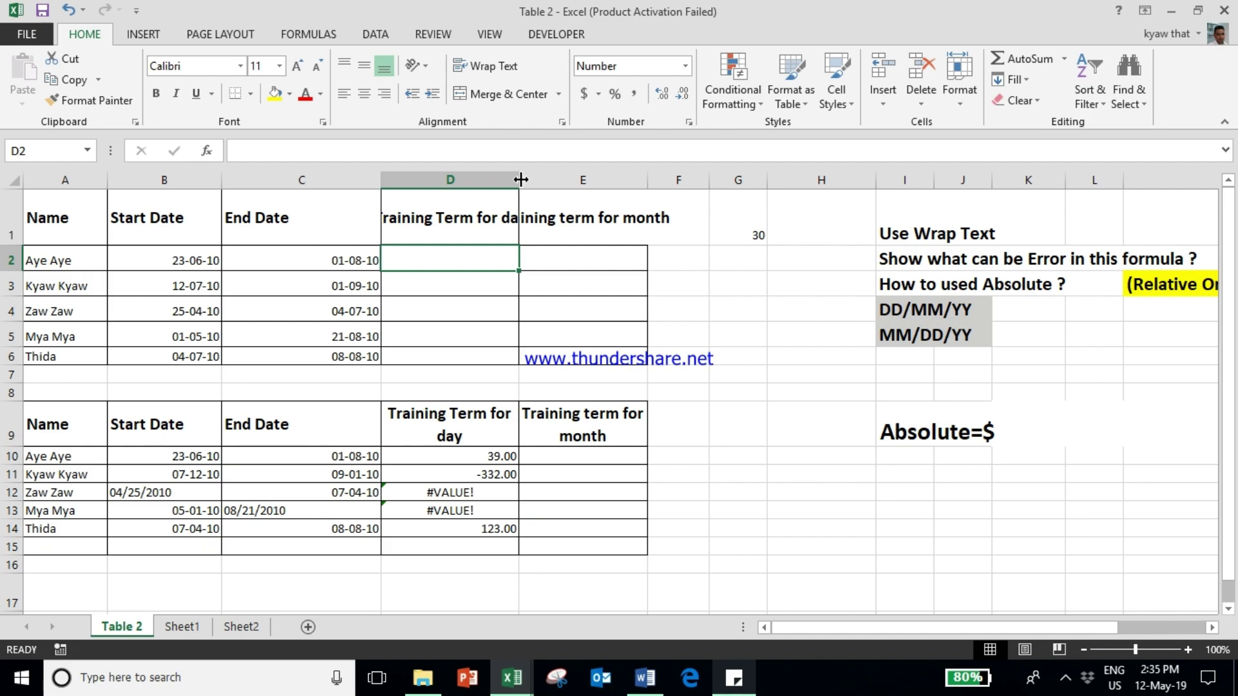
left_click_drag(523, 180, 549, 180)
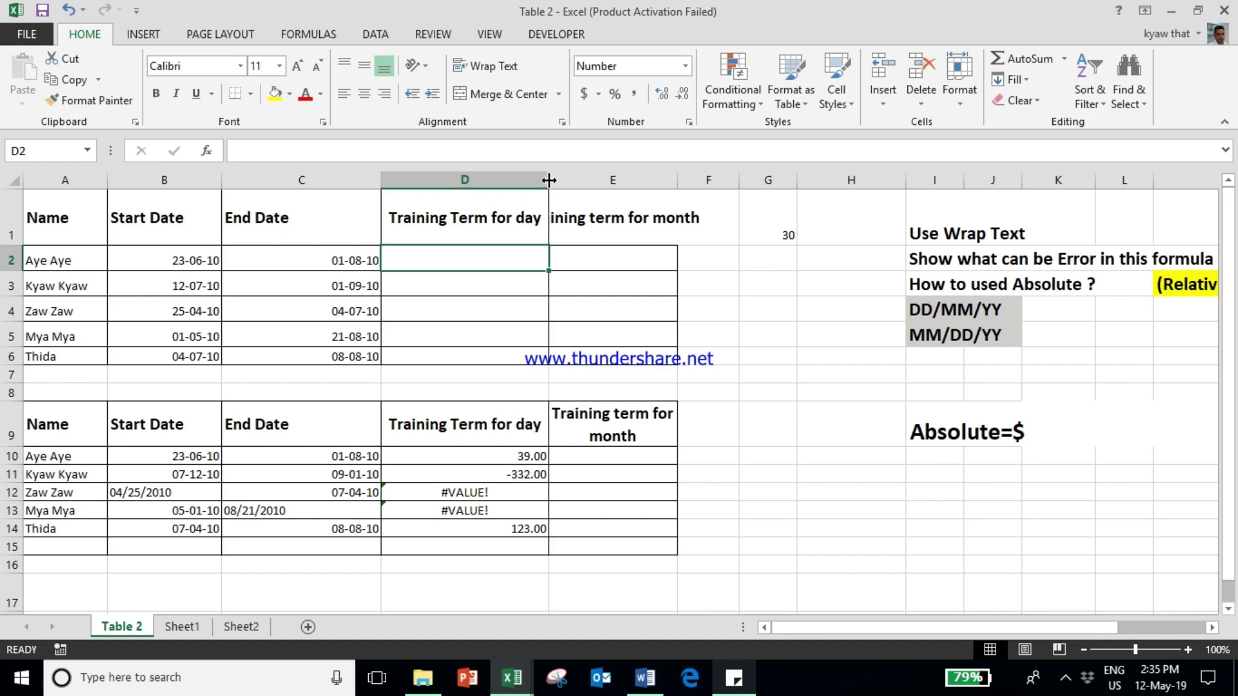
Calculate the first person's training days in D2 by subtracting the start date from the end date with =C2-B2
type("=")
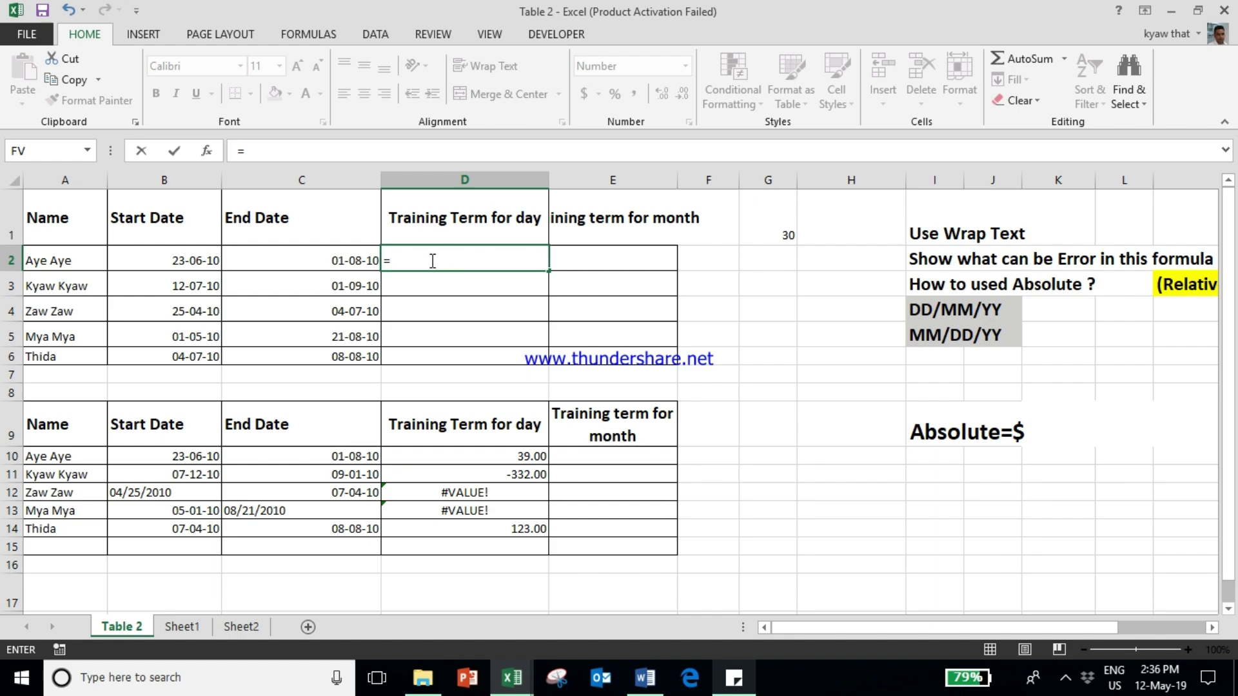
left_click(362, 259)
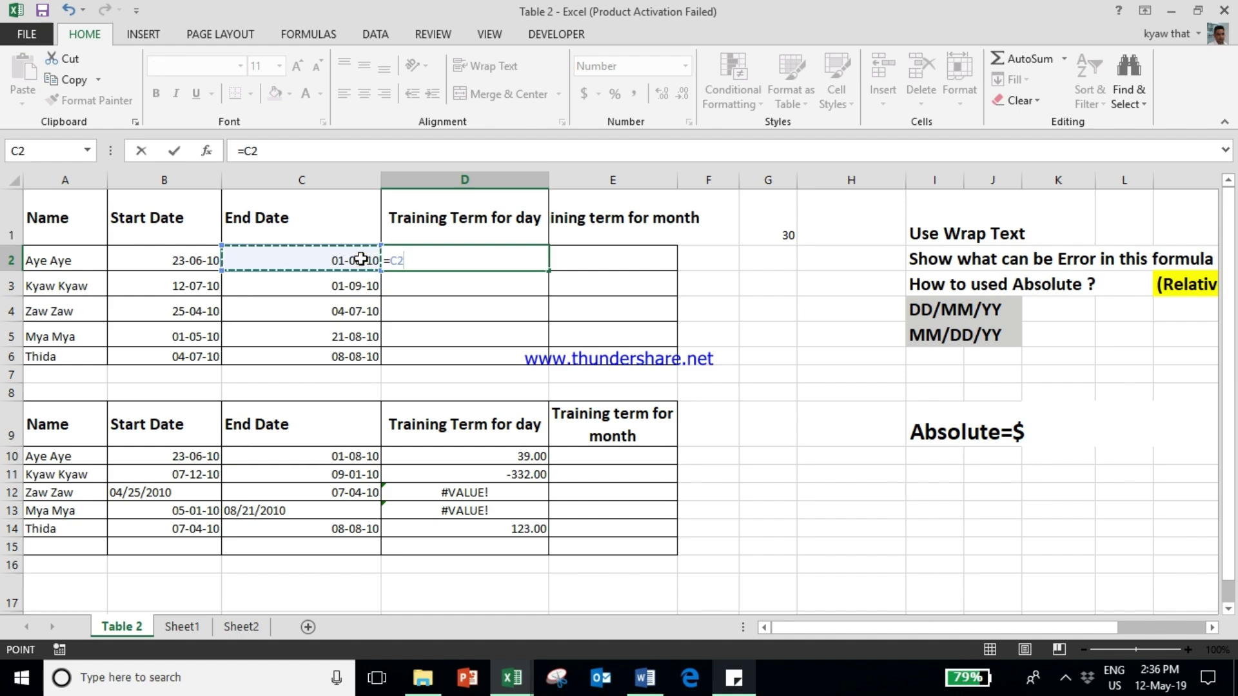
type("-")
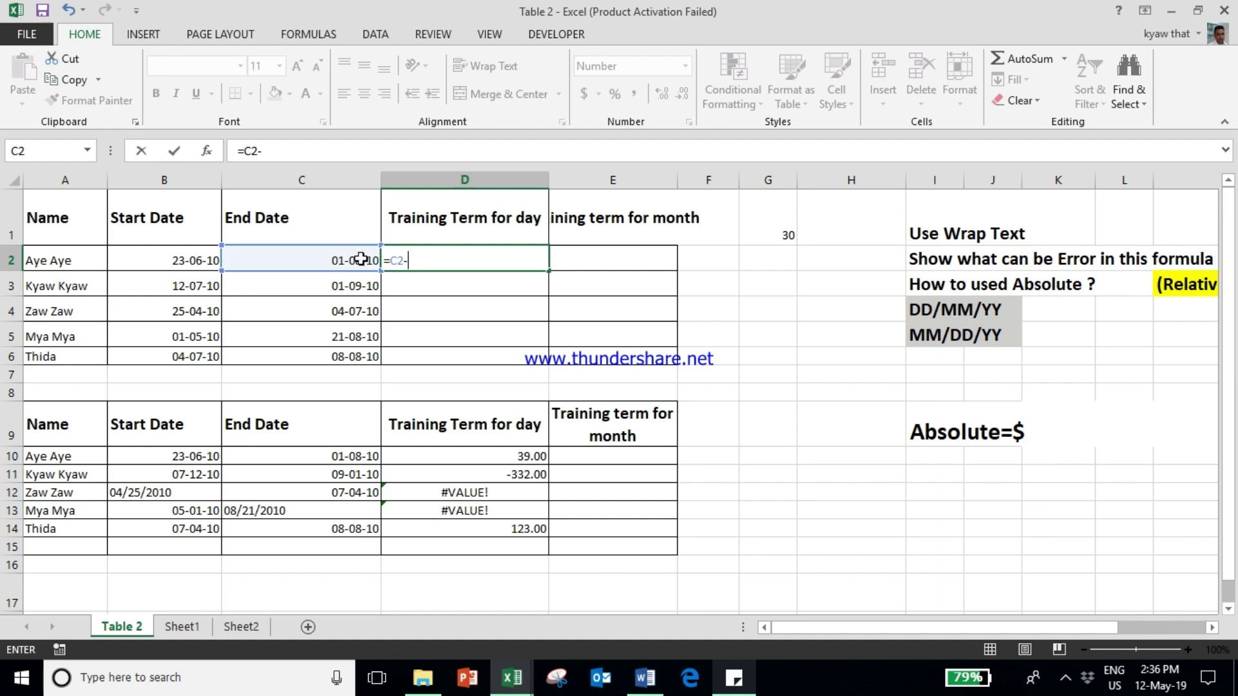
left_click(154, 266)
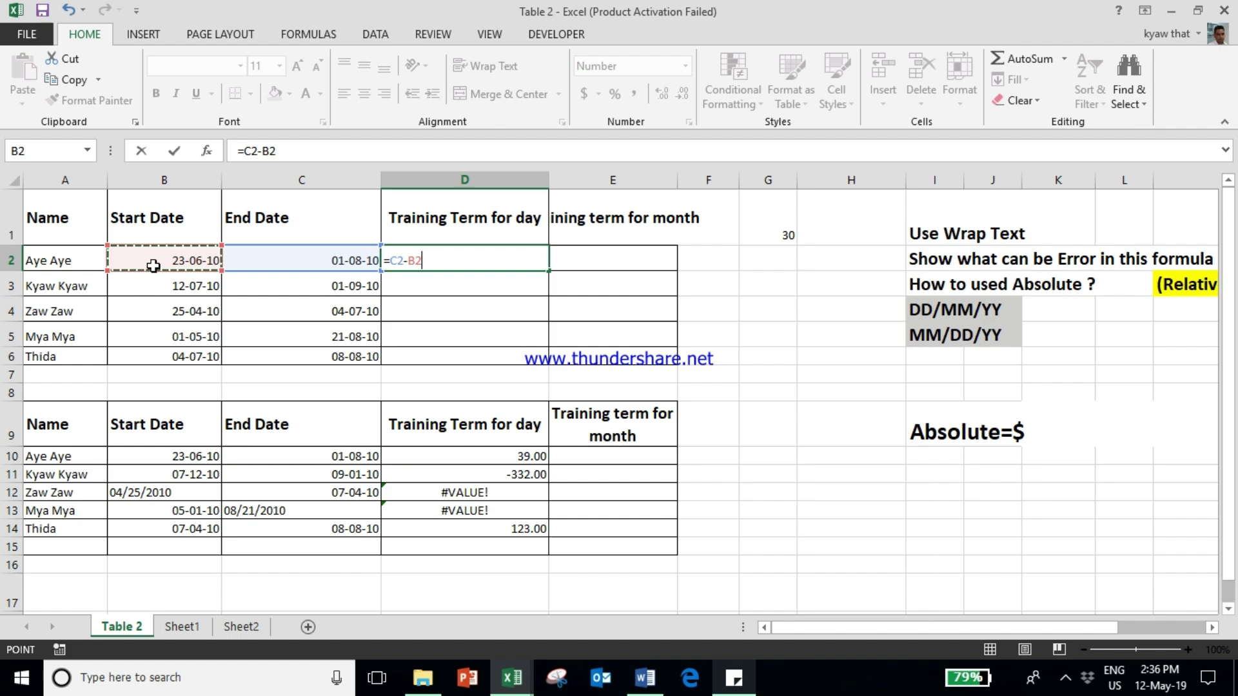
key("ctrl+Return")
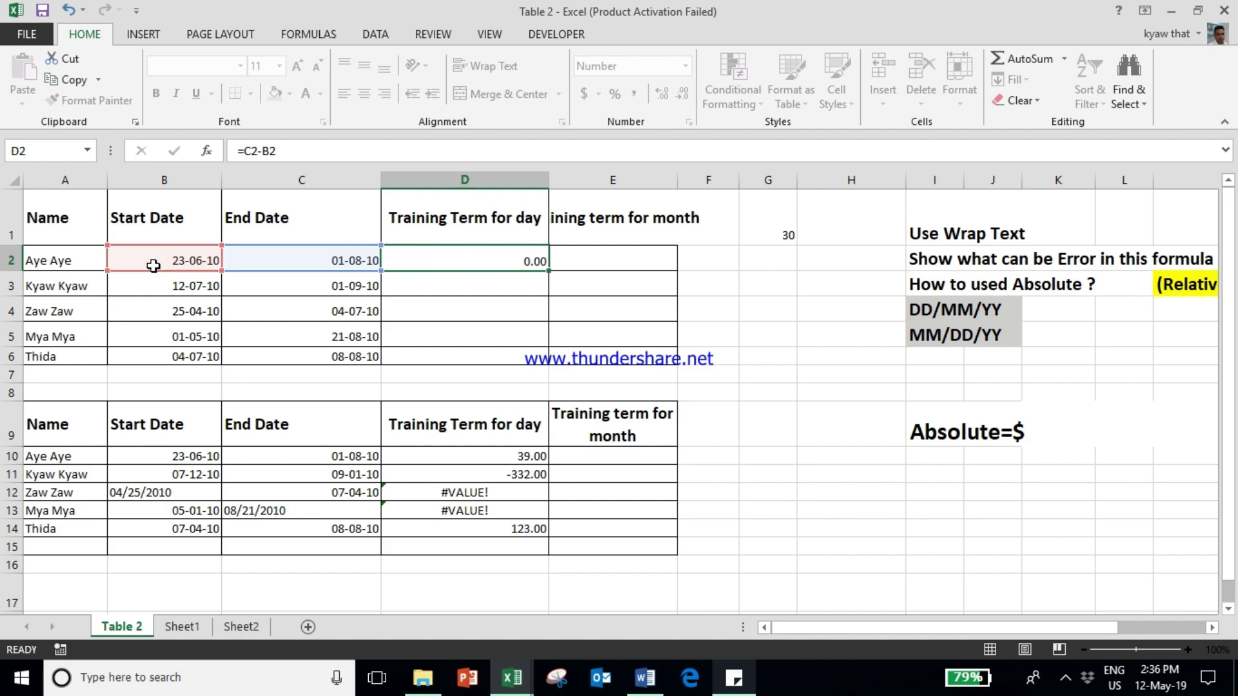
key("Return")
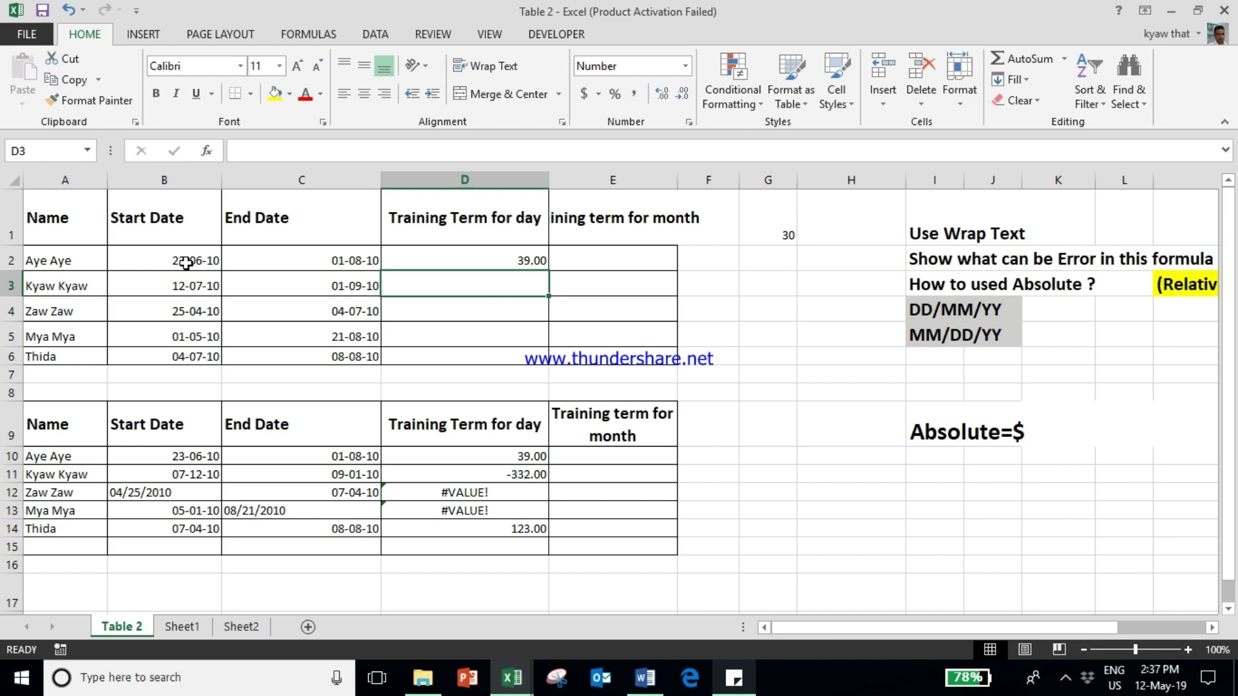
left_click(487, 255)
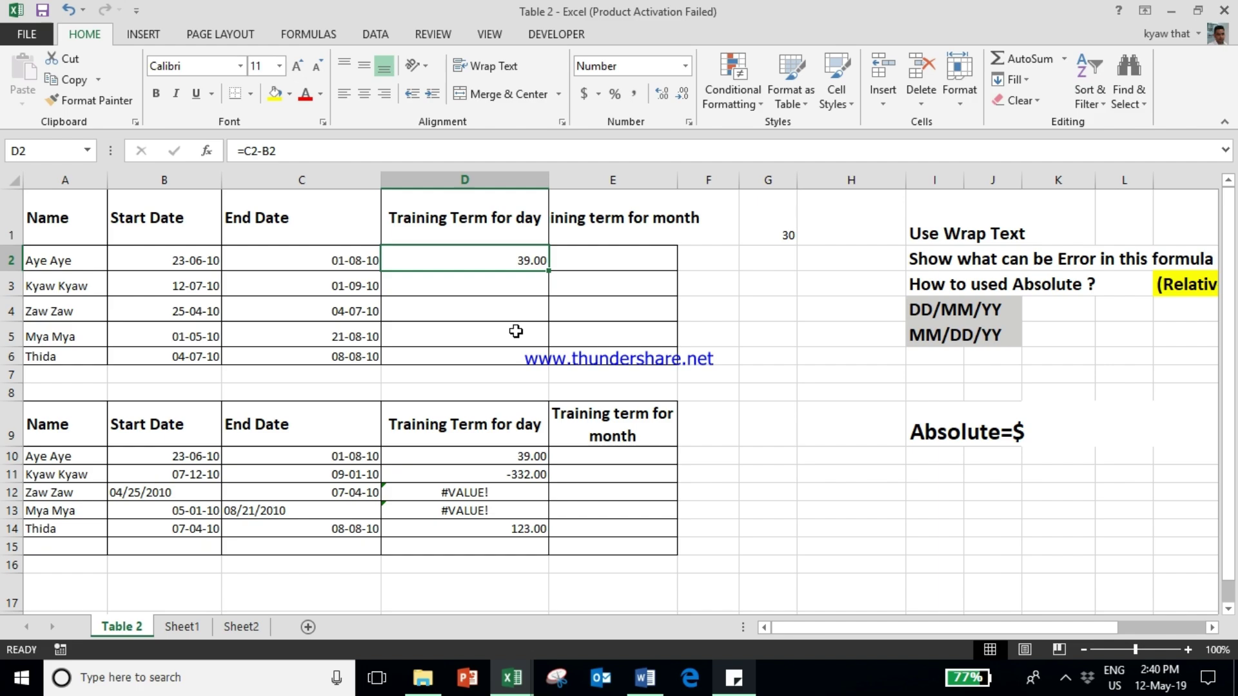
Create a blank workbook and enlarge cell G6 by widening column G and making row 6 taller
key("ctrl+n")
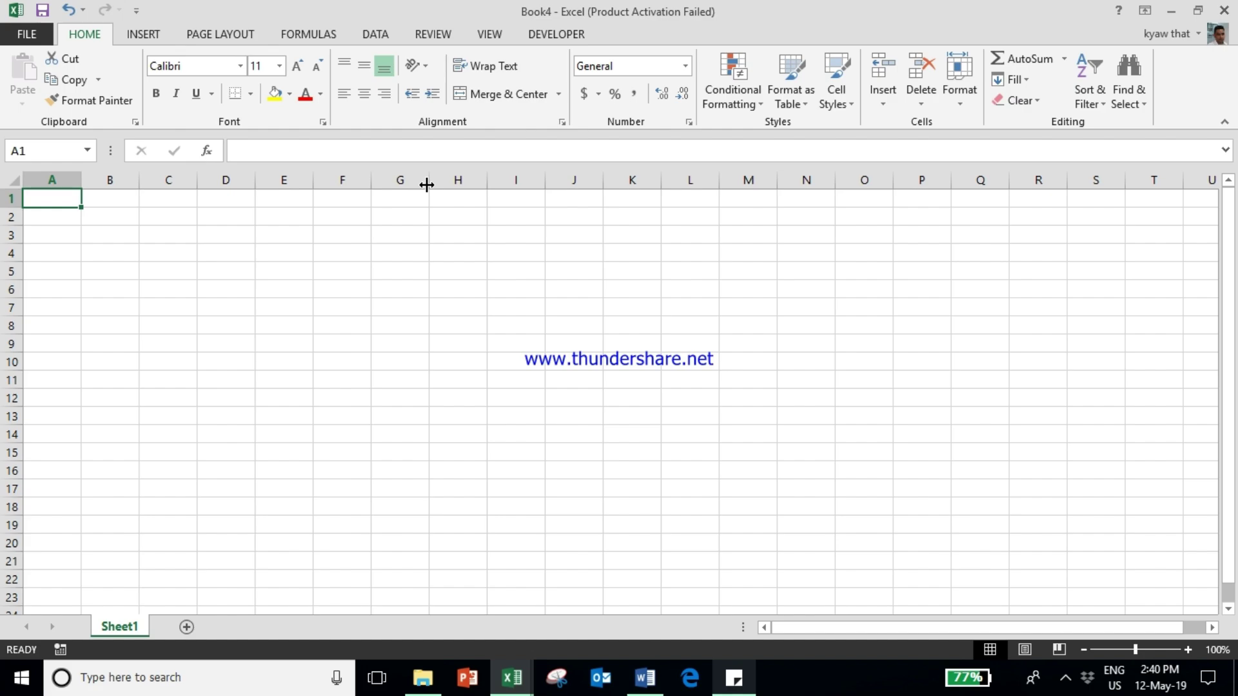
left_click_drag(427, 185, 646, 181)
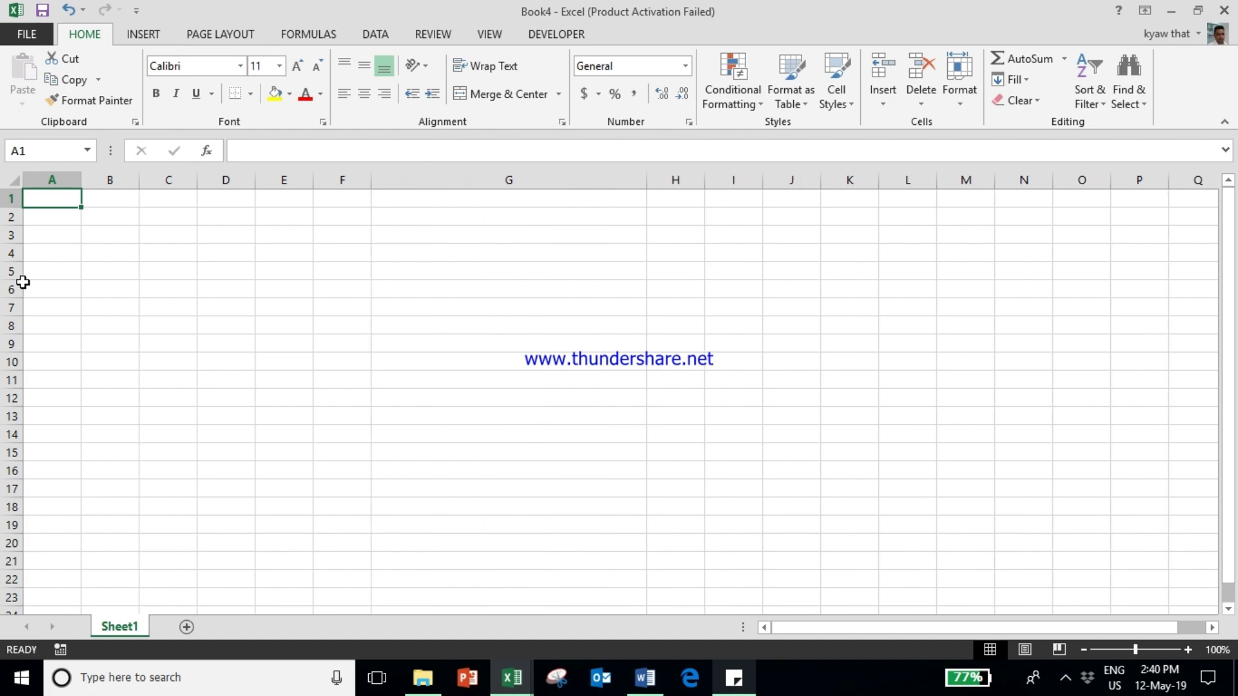
left_click_drag(13, 281, 22, 386)
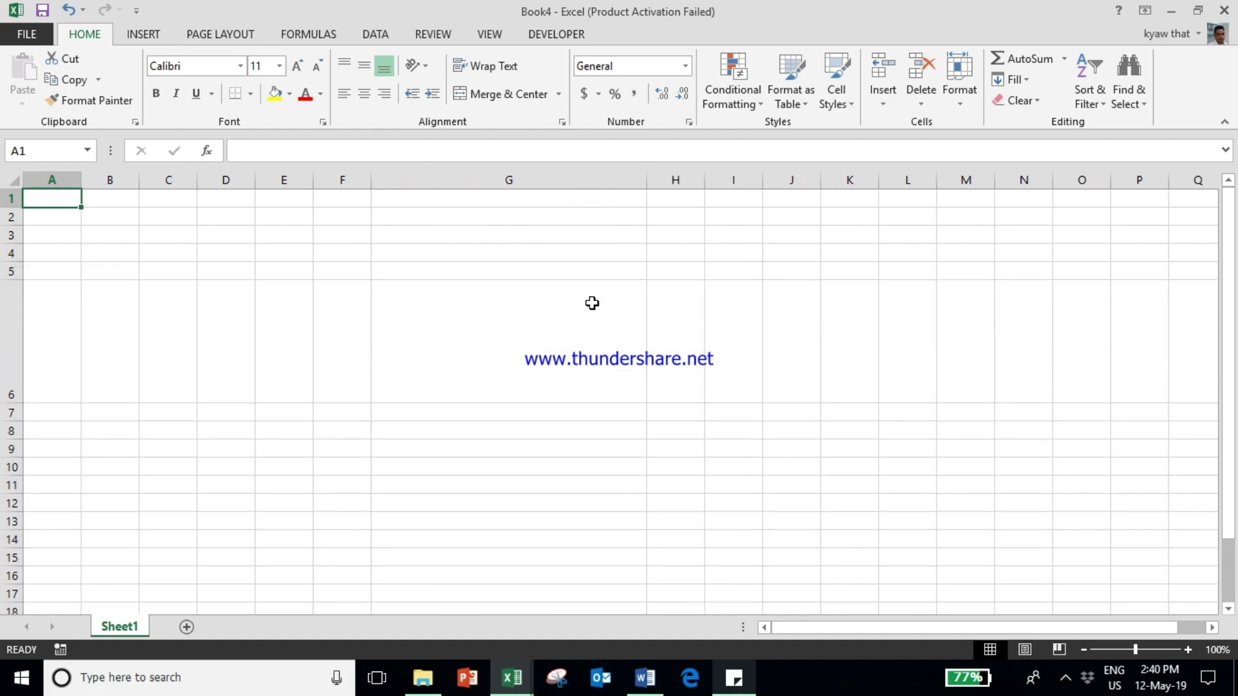
Enter the number 10 in the enlarged cell G6, and replace it with a person's first name
left_click(562, 322)
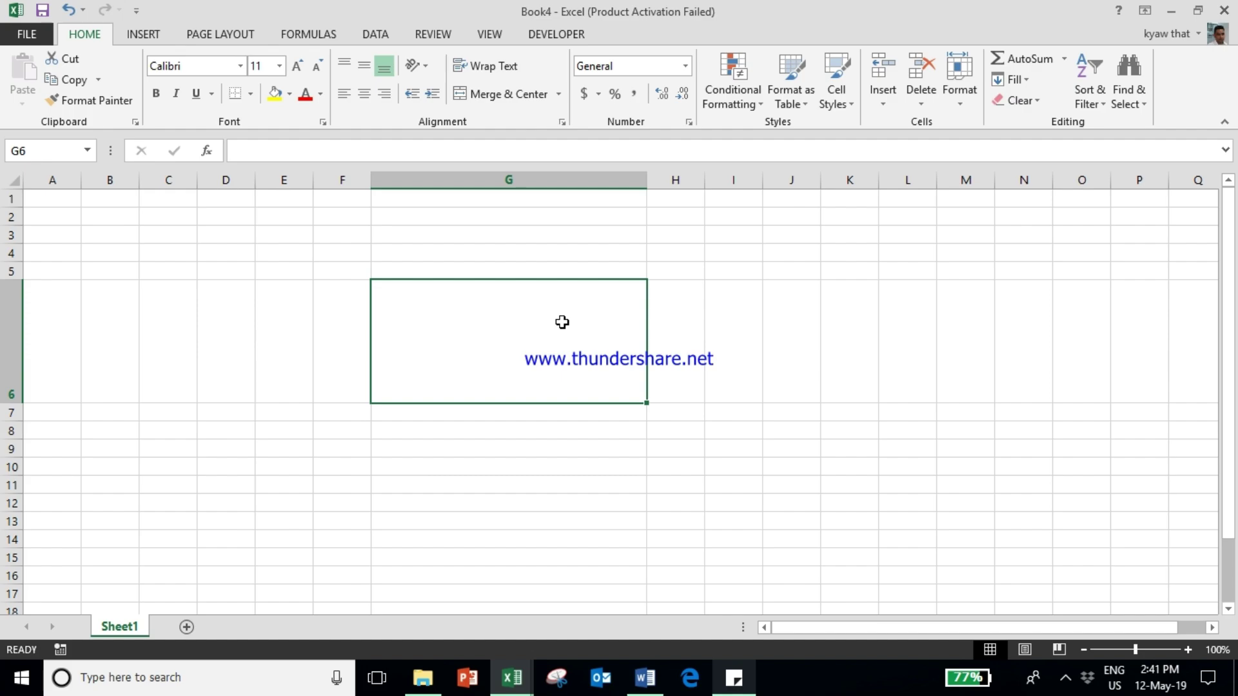
type("10")
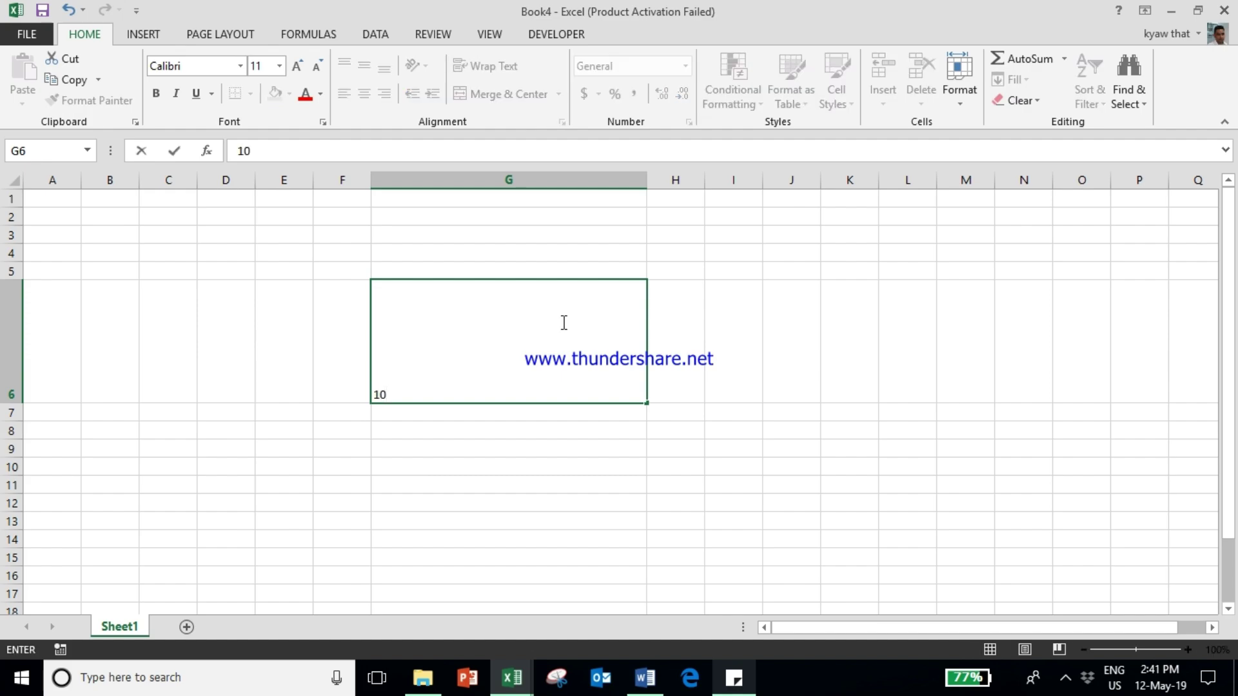
key("Return")
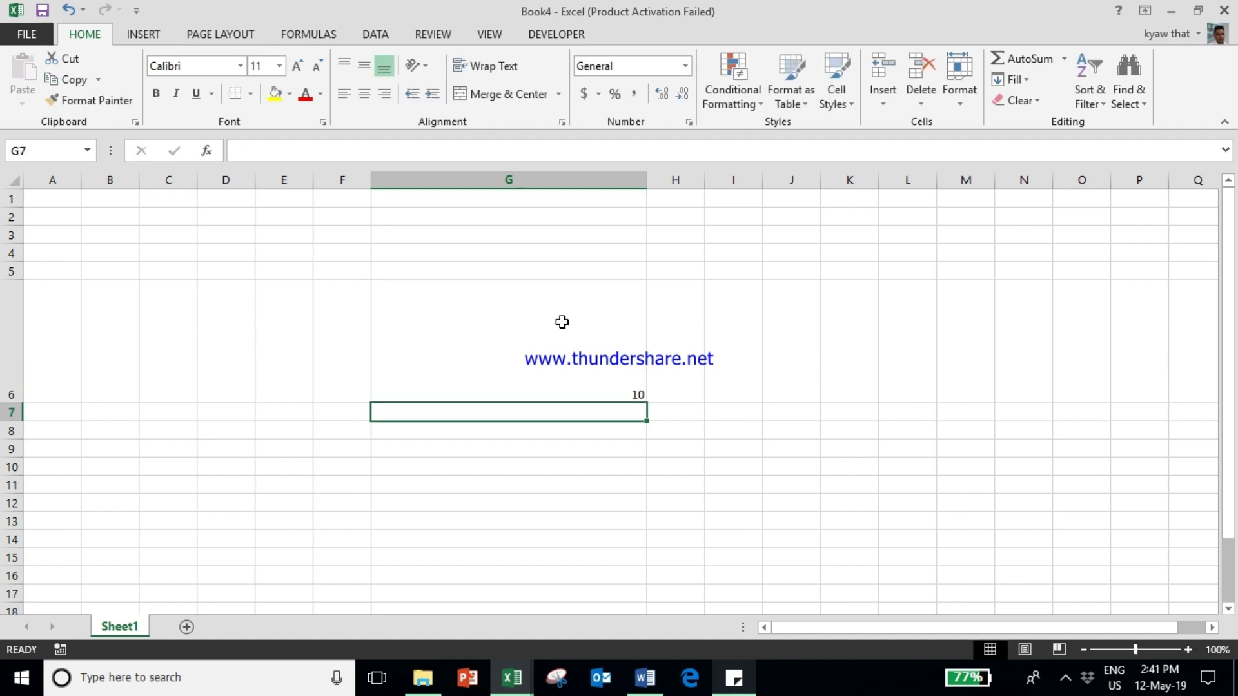
left_click(562, 323)
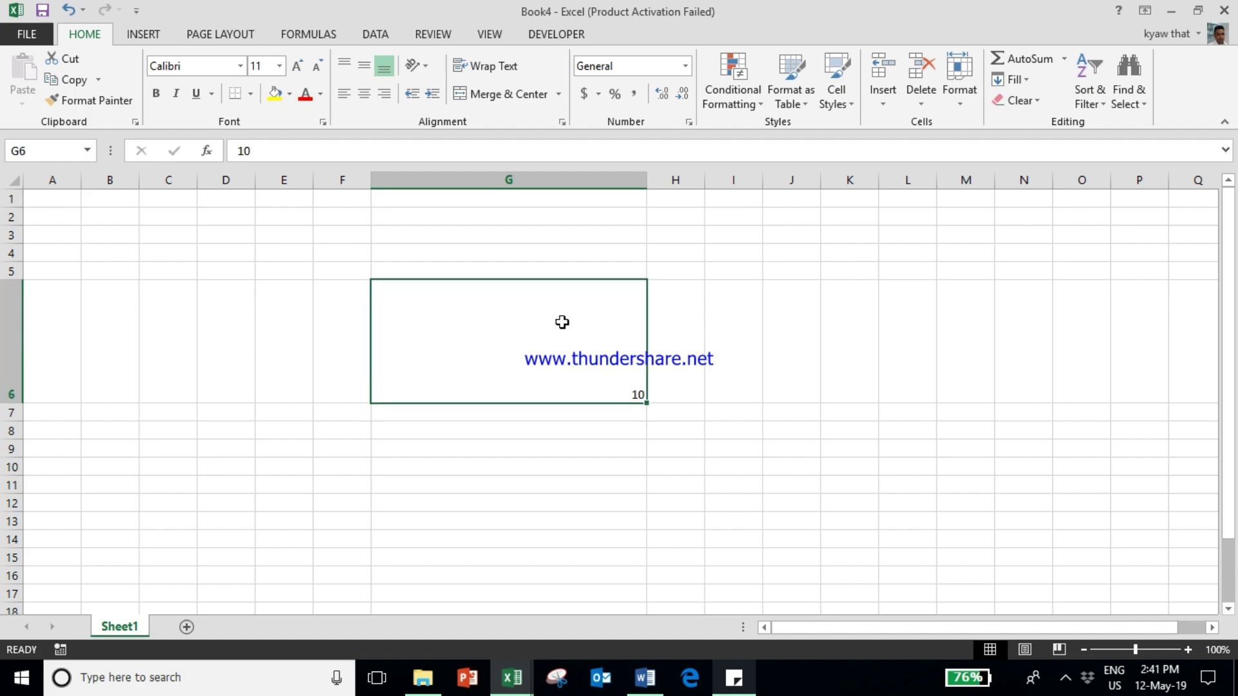
type("Kya")
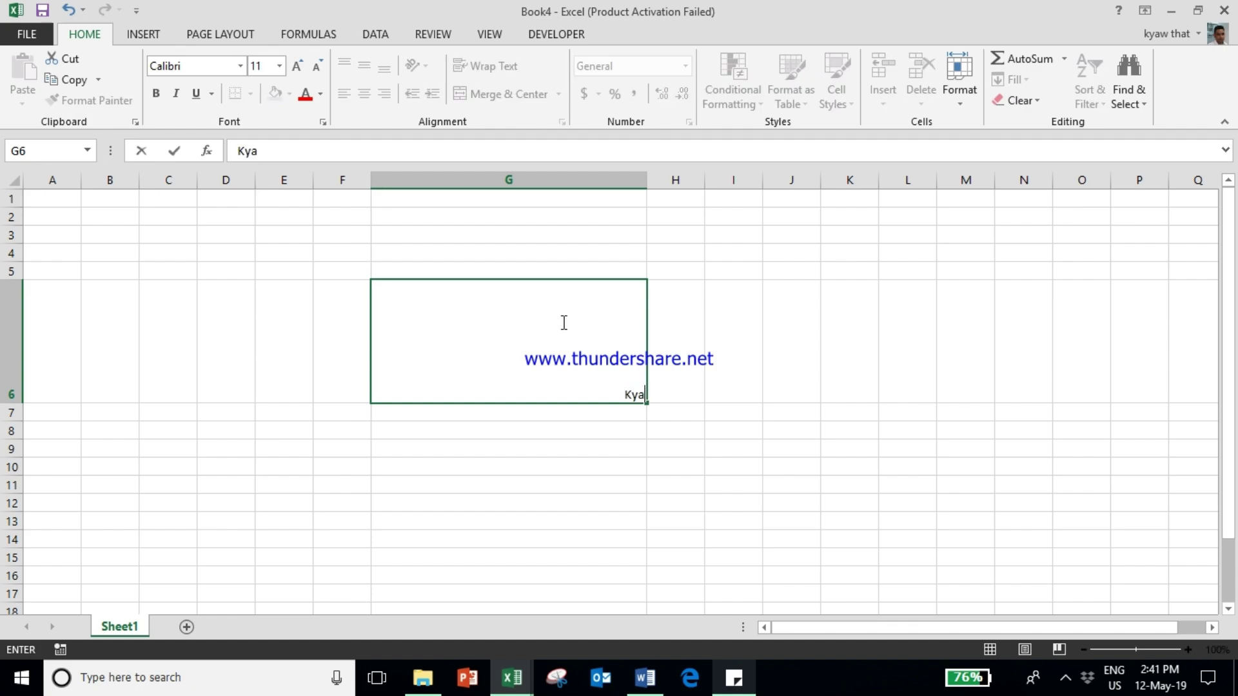
type("w")
key("Return")
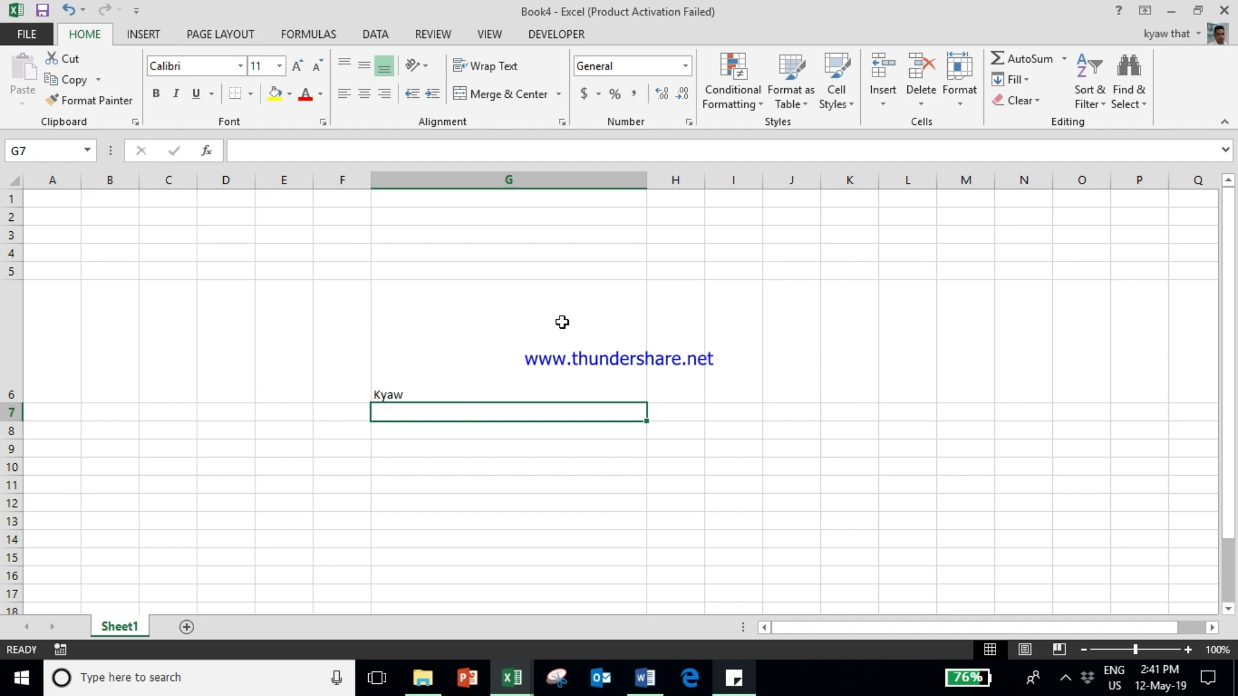
Replace the text in G6 with a day-first date, 23-06-10
left_click(562, 323)
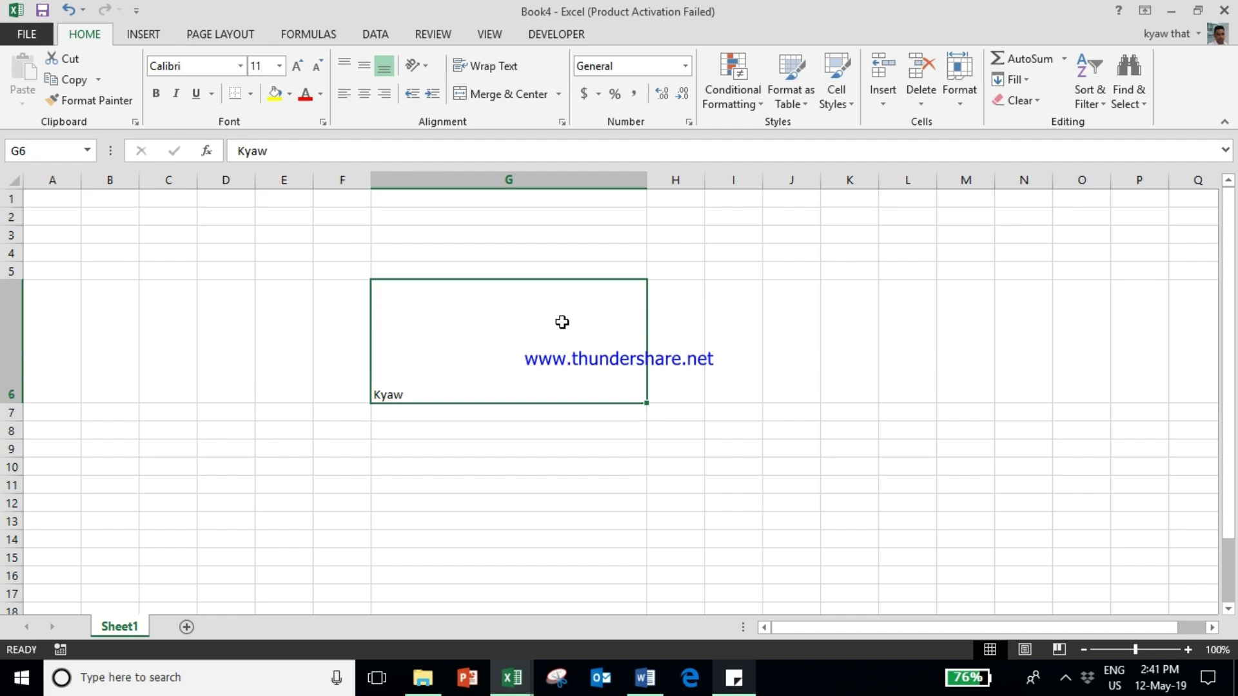
type("10-")
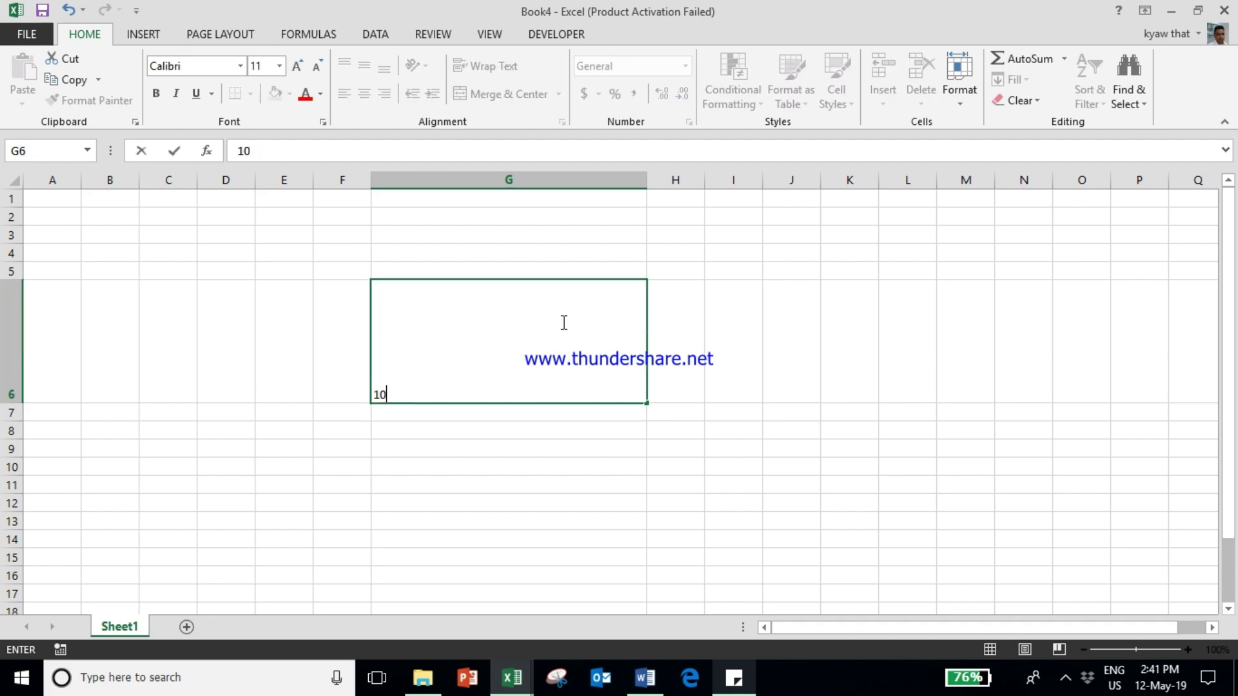
key("BackSpace")
key("BackSpace")
type("23")
key("BackSpace")
key("BackSpace")
key("BackSpace")
type("23-06-10")
key("Return")
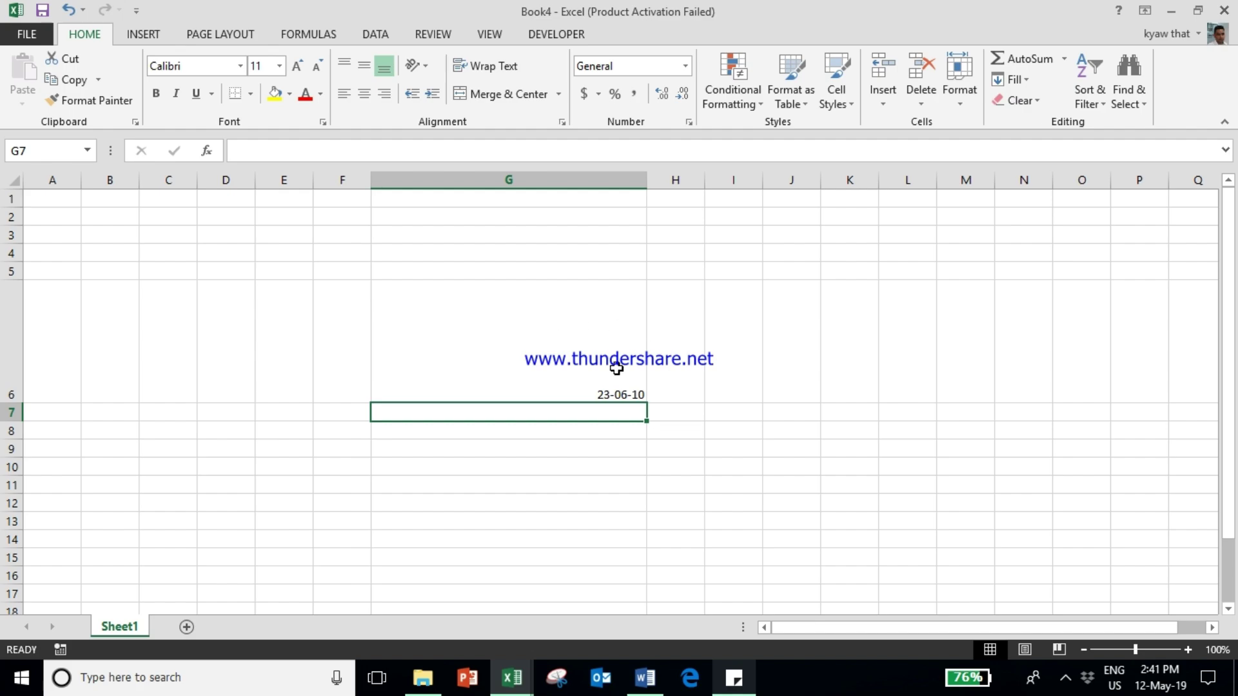
Replace the date in G6 with the month-first version, 06-23-10
left_click(553, 392)
type("06")
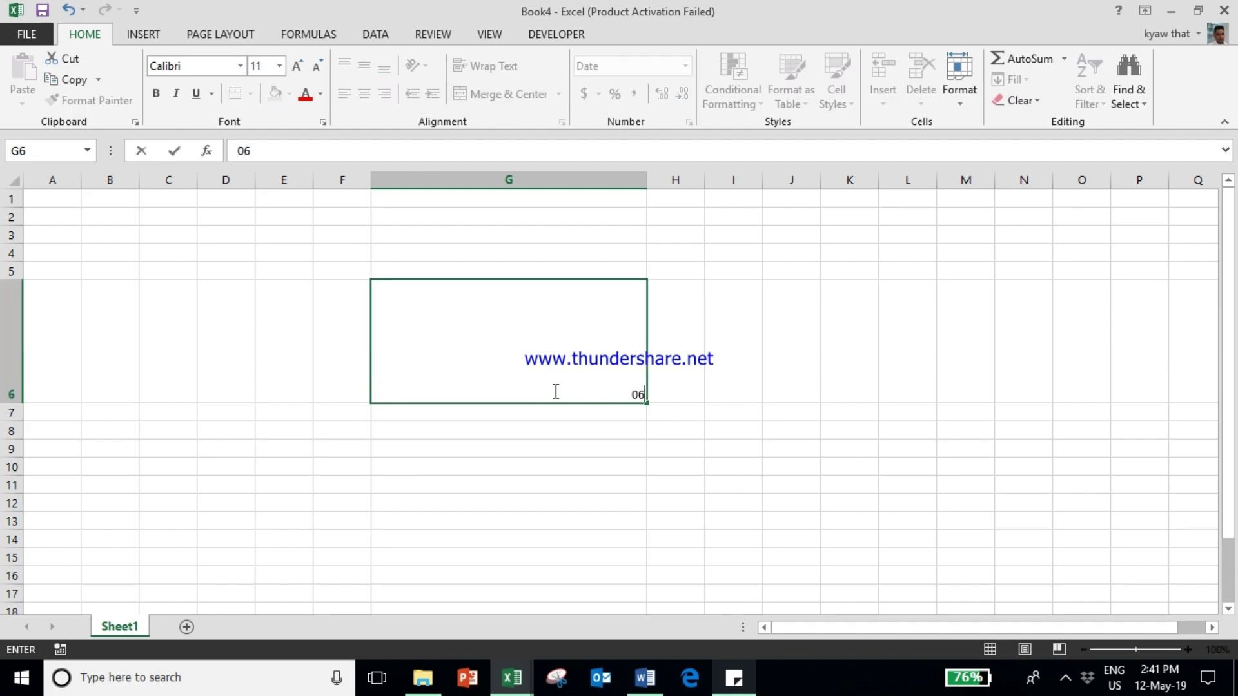
type("-23-10")
key("Return")
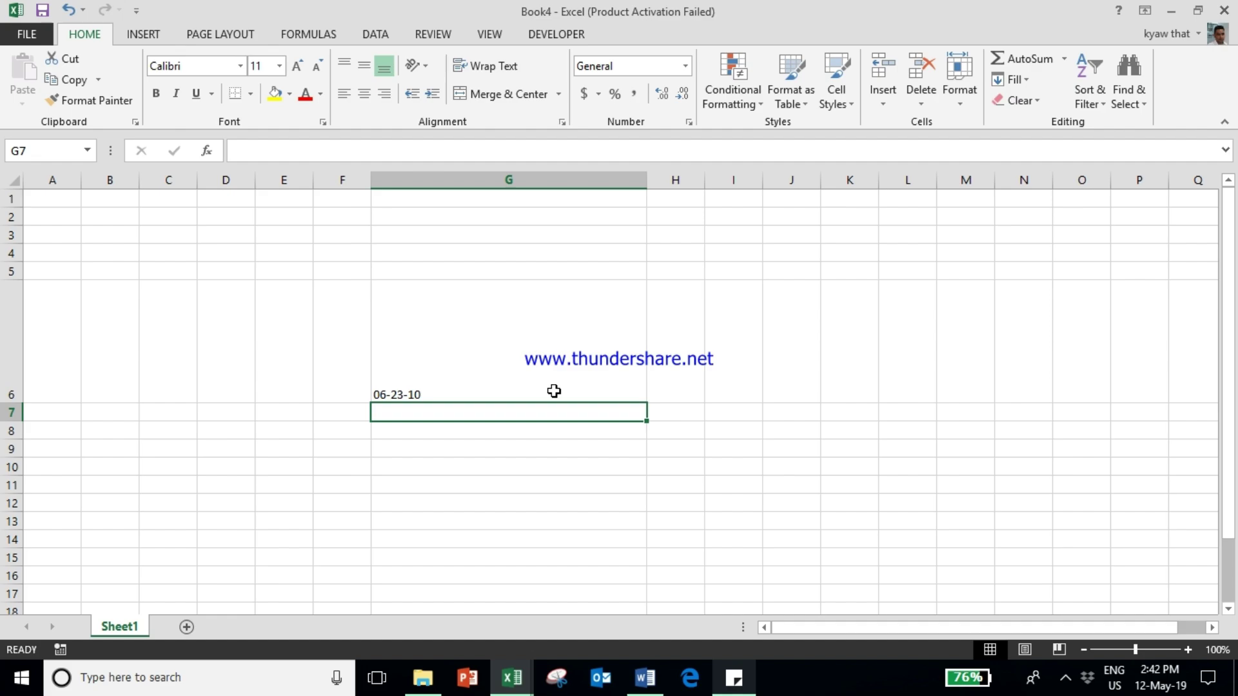
Return to the Table 2 workbook and review the start date, end date and training days formula in B2, C2 and D2
left_click(503, 681)
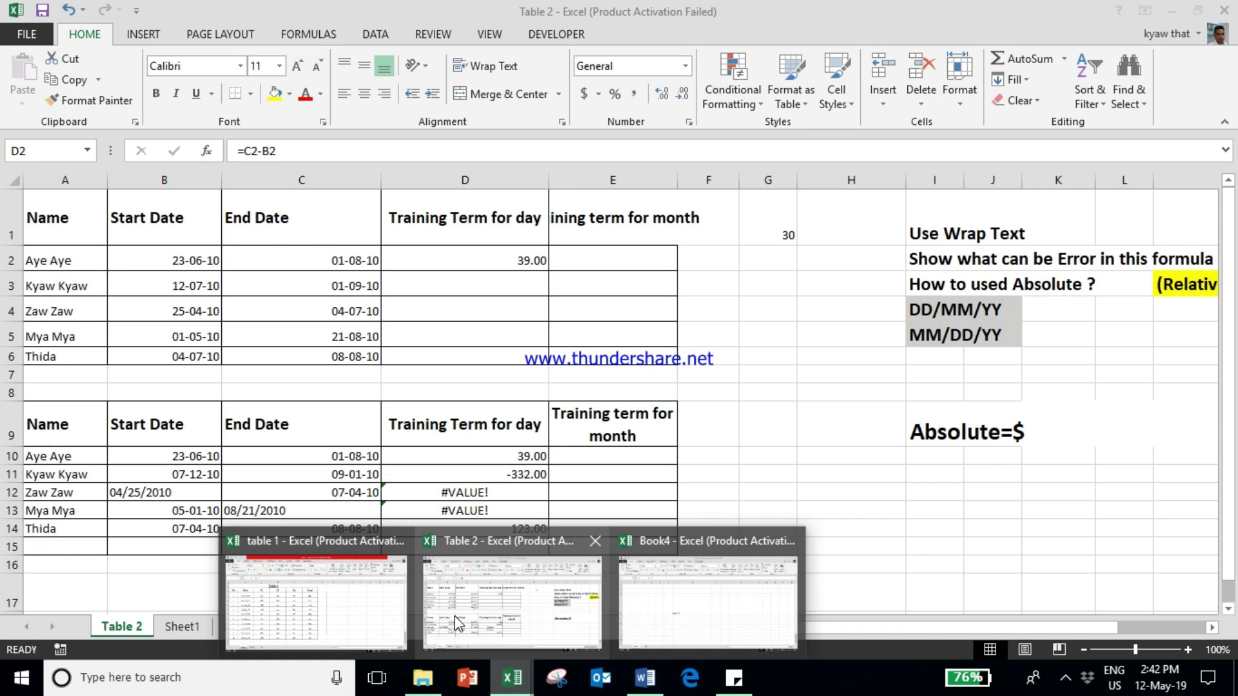
left_click(451, 615)
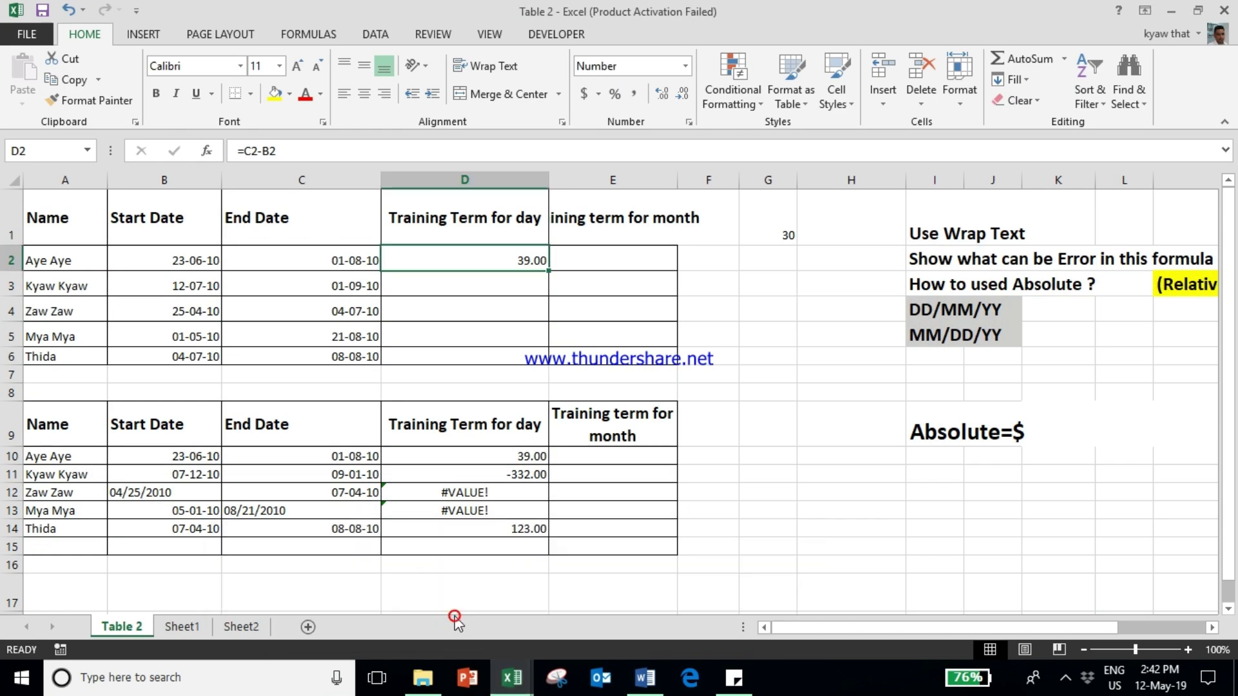
left_click(492, 260)
left_click(213, 254)
left_click(279, 261)
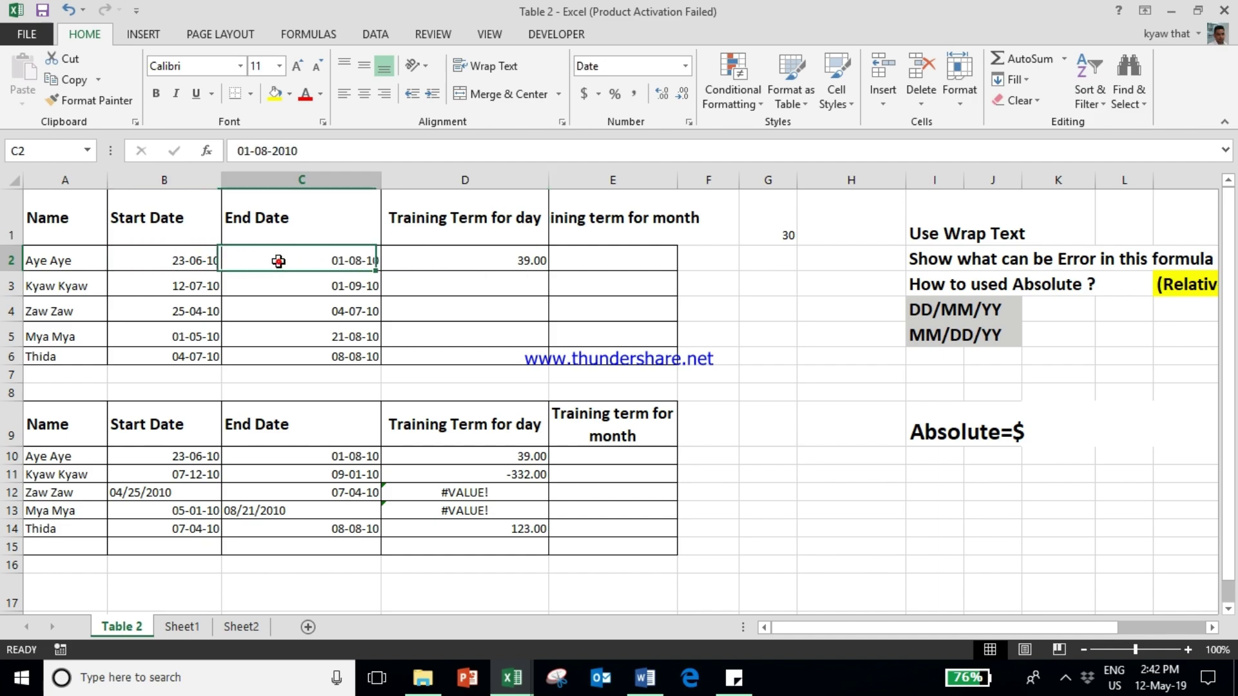
left_click(485, 270)
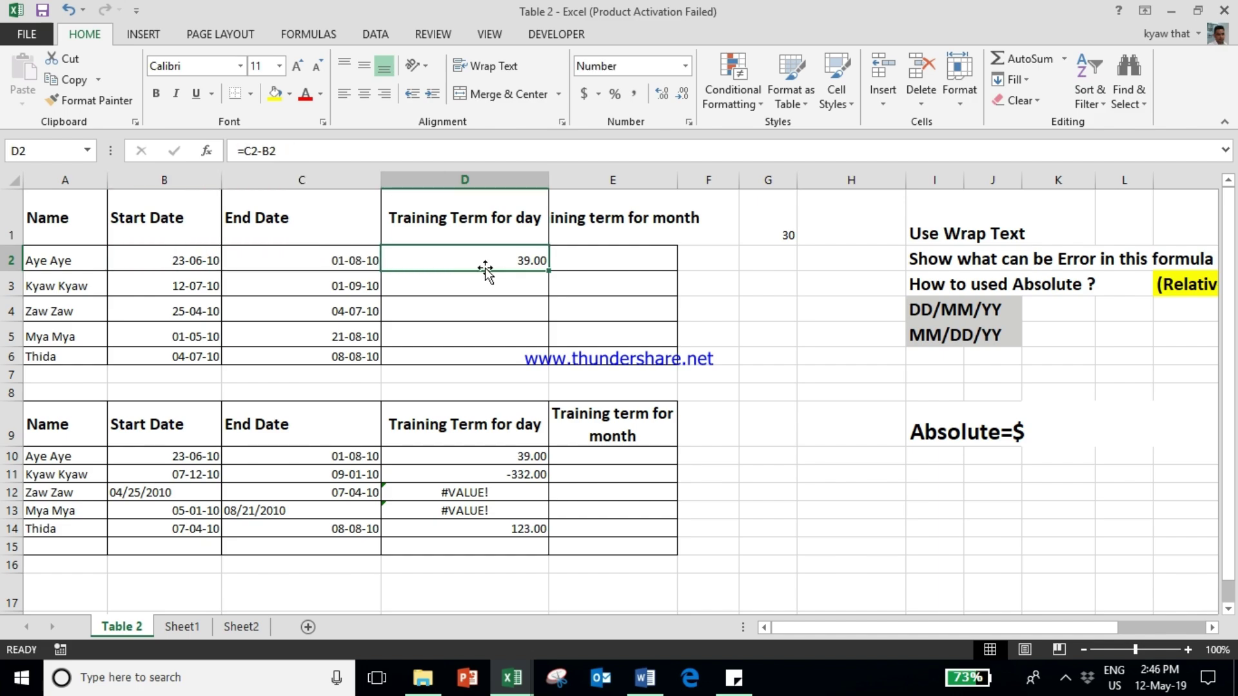
left_click(550, 284)
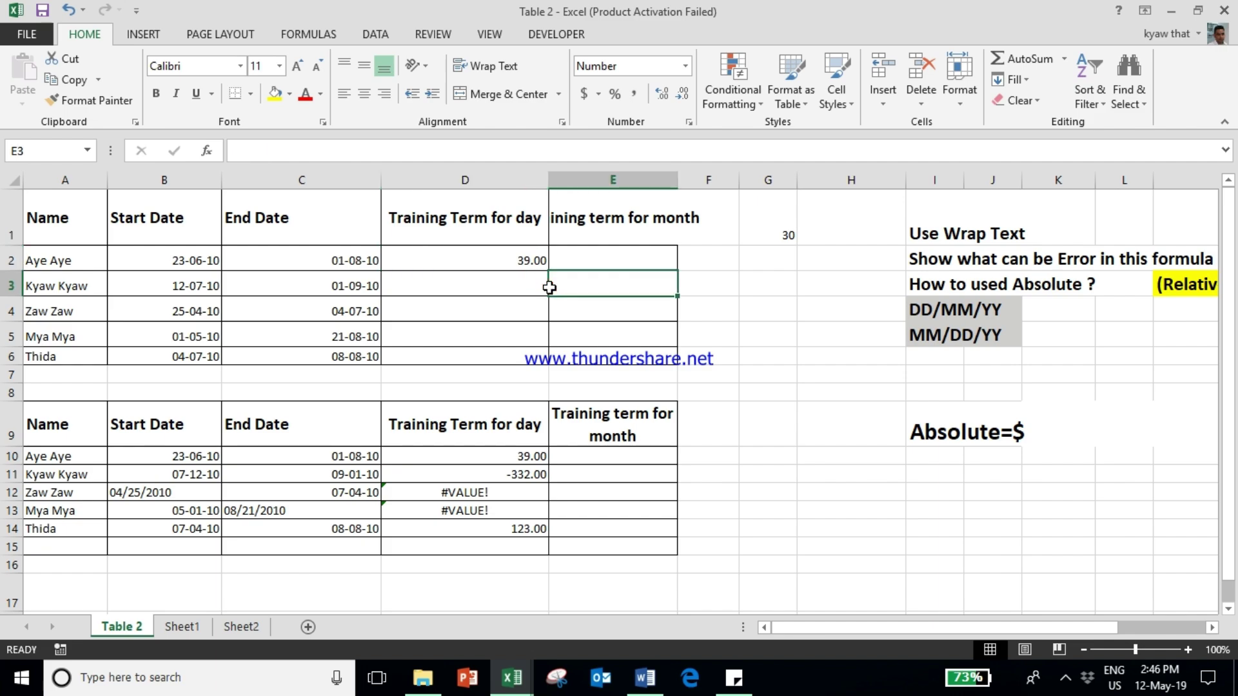
left_click(527, 254)
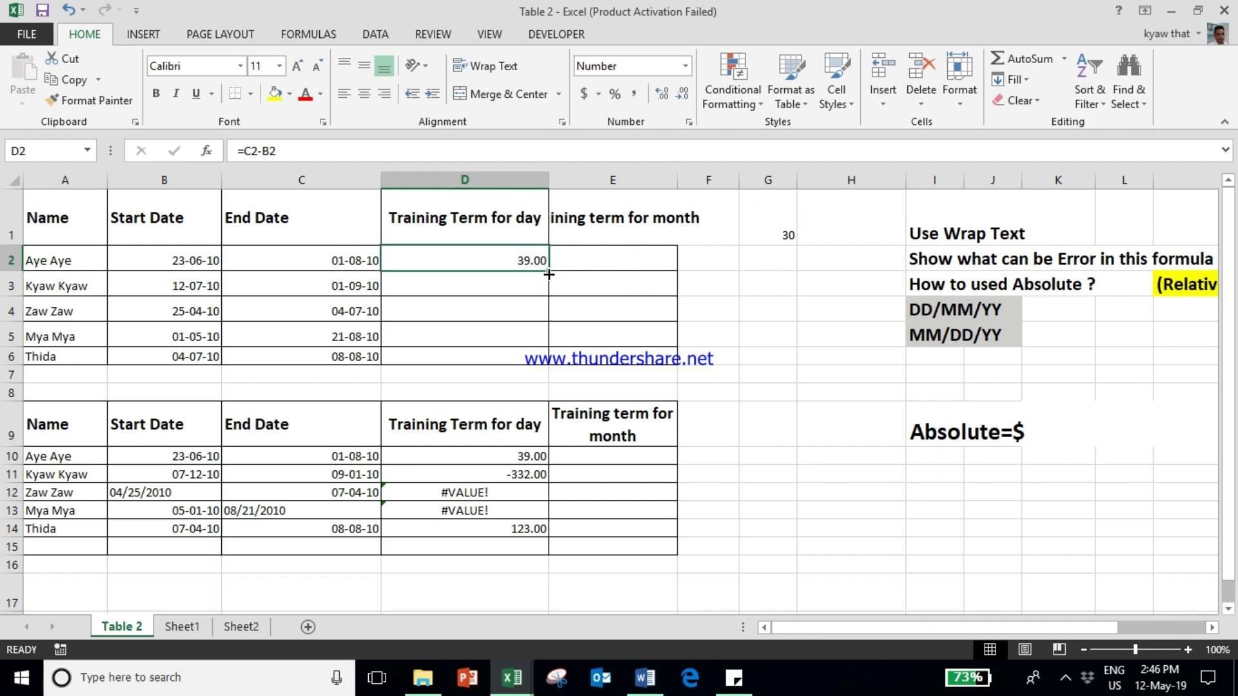
Fill the training days formula from D2 down to D6, and widen column E slightly
left_click_drag(548, 270, 538, 373)
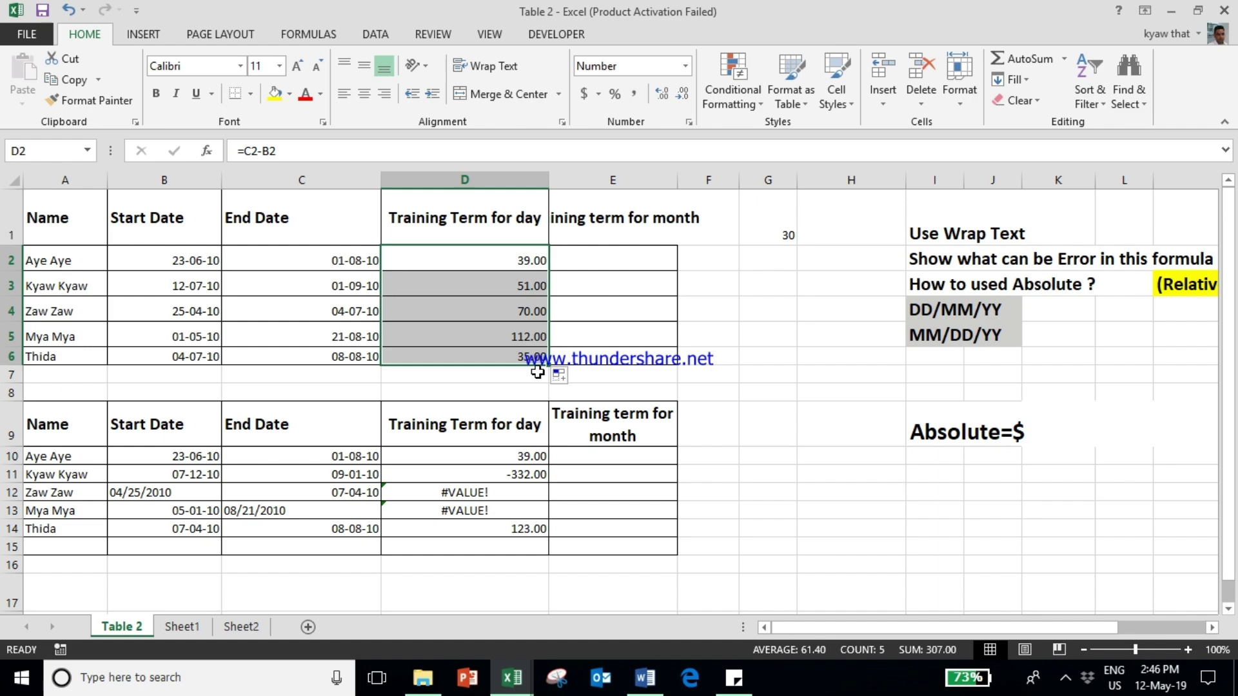
left_click(608, 264)
left_click_drag(678, 180, 702, 178)
left_click(586, 266)
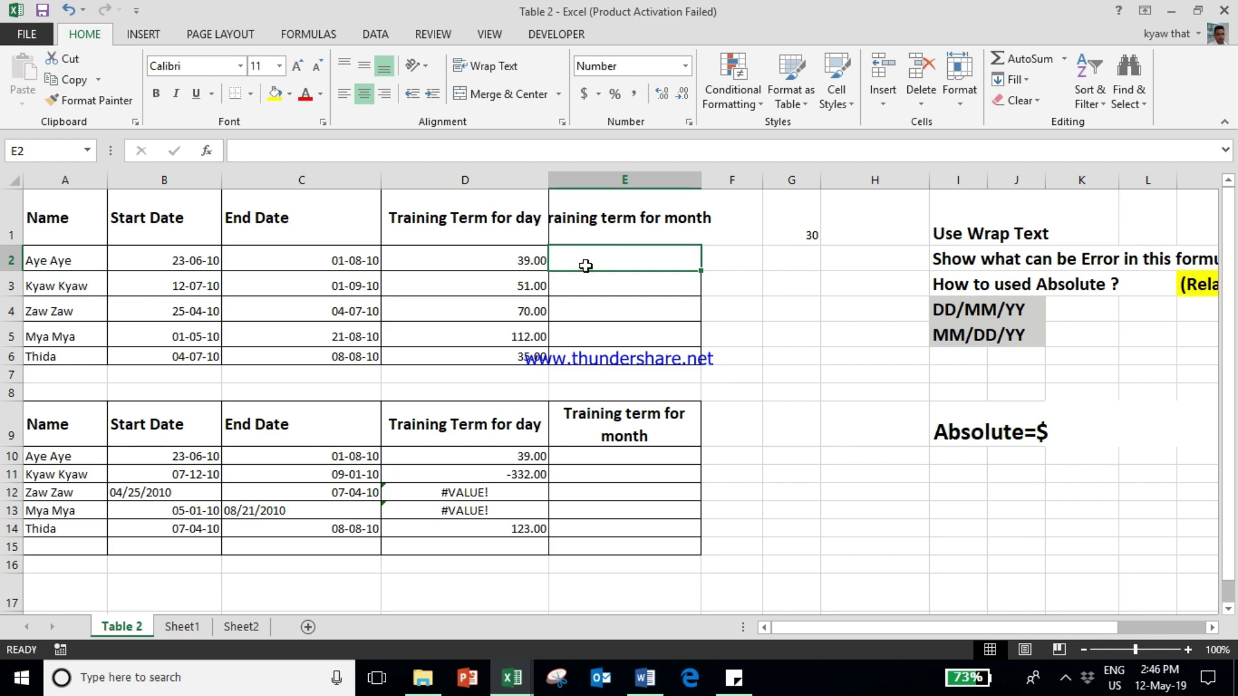
Review the training days formula in D2 and clear the value 30 from G1
left_click(439, 262)
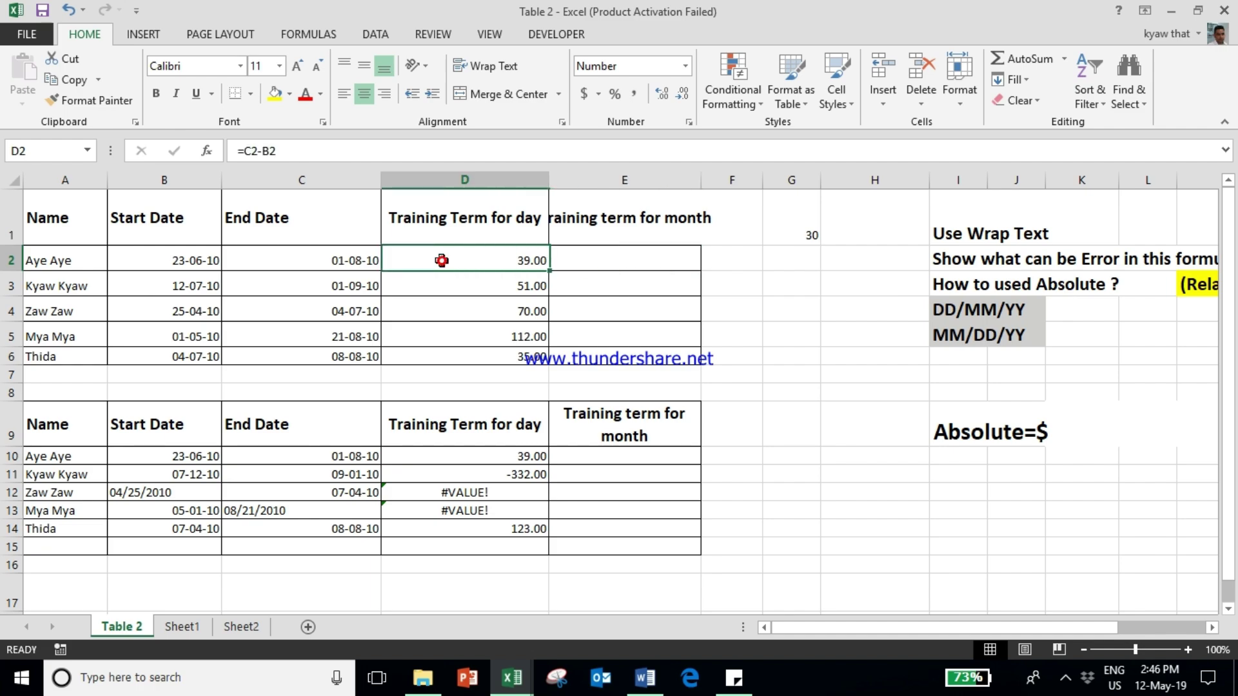
left_click(603, 259)
left_click(541, 259)
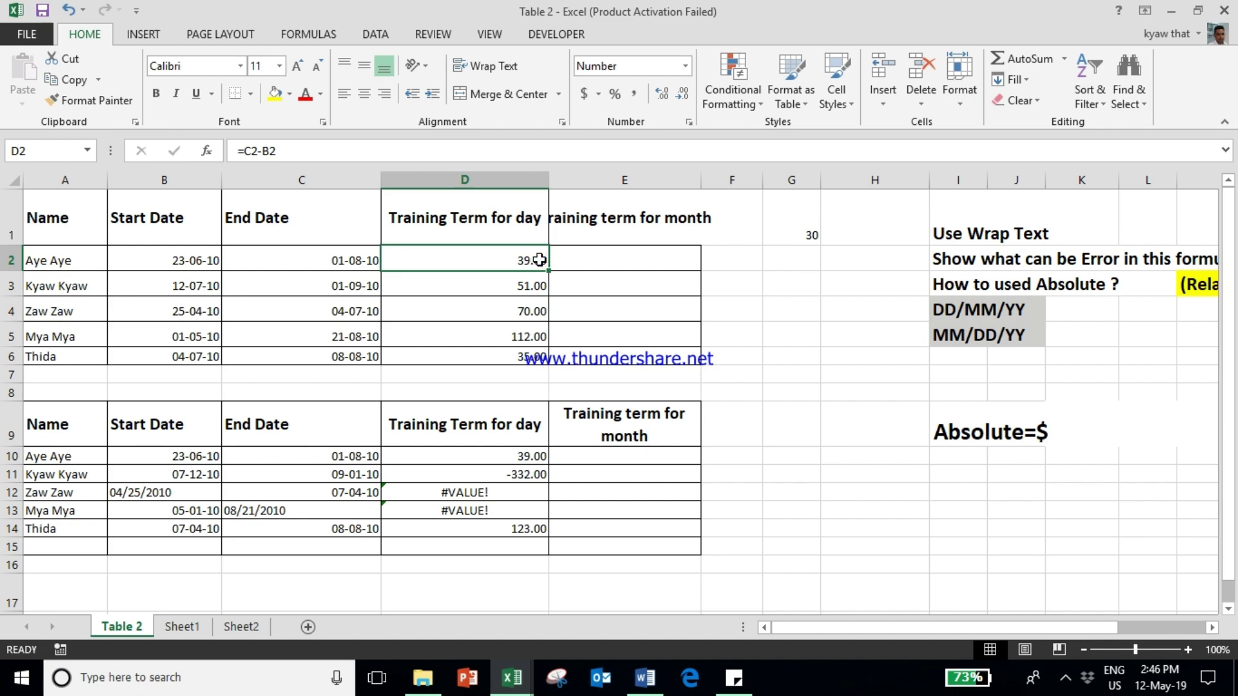
left_click(802, 230)
key("Delete")
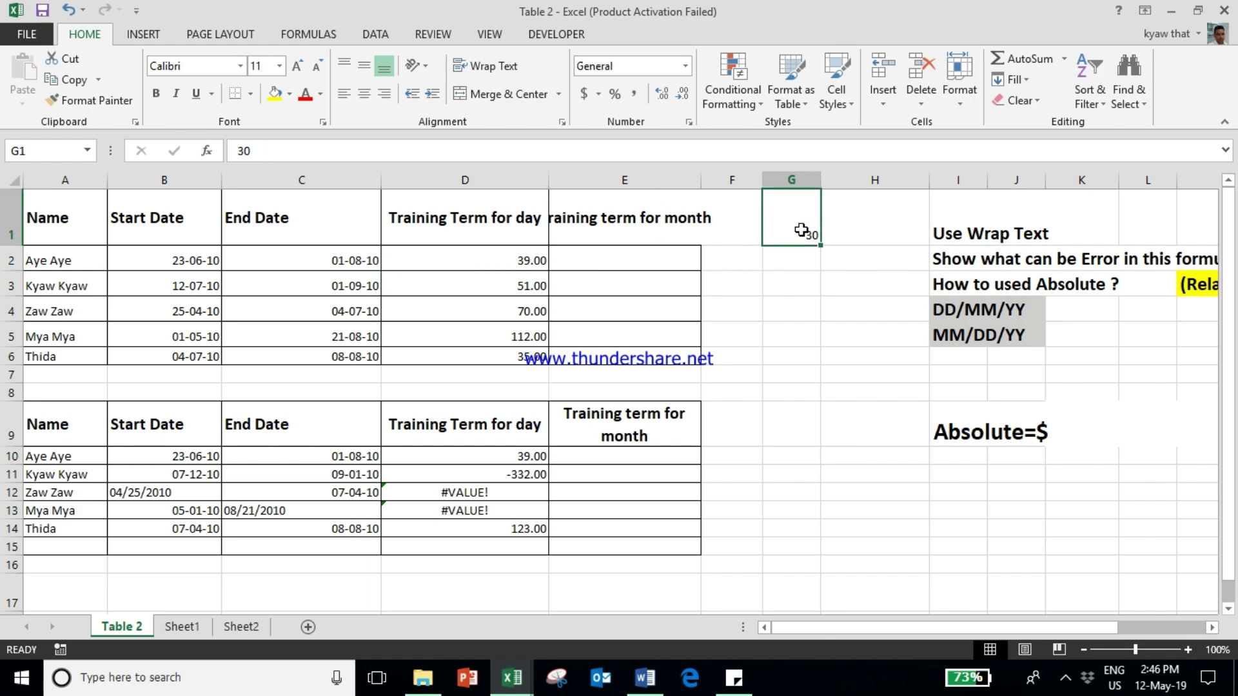
Enter the formula =D2/30 in E2 to convert the training days to months
left_click(652, 268)
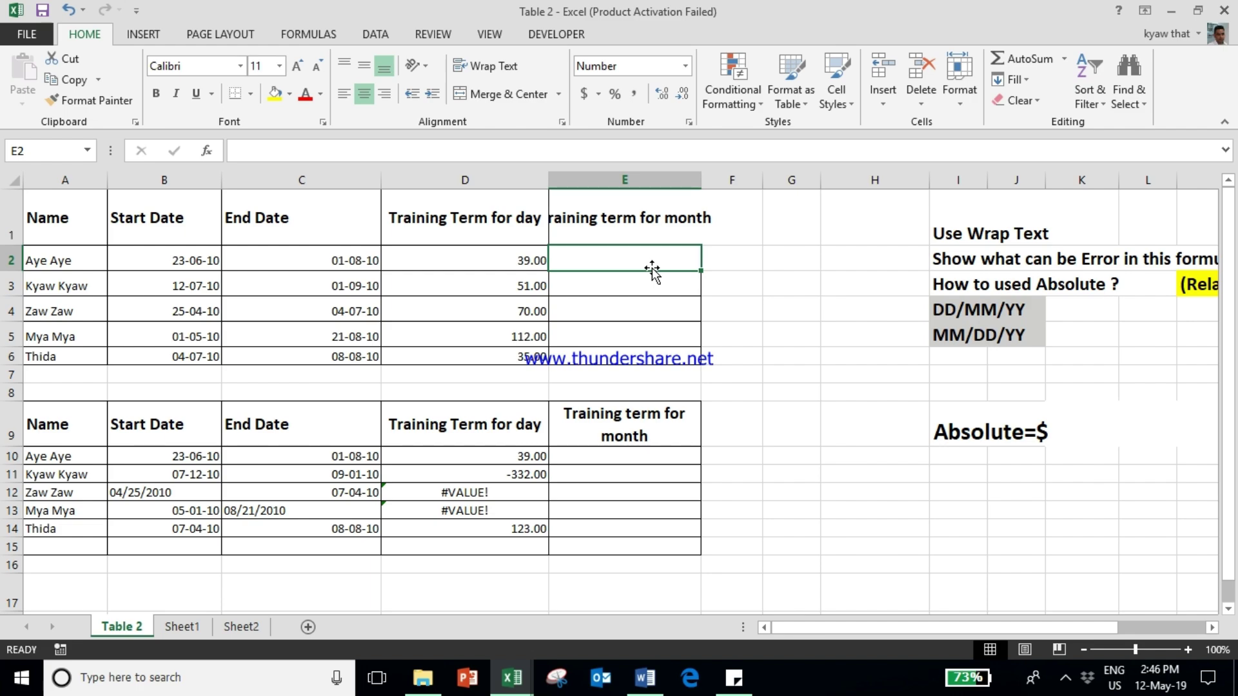
type("=")
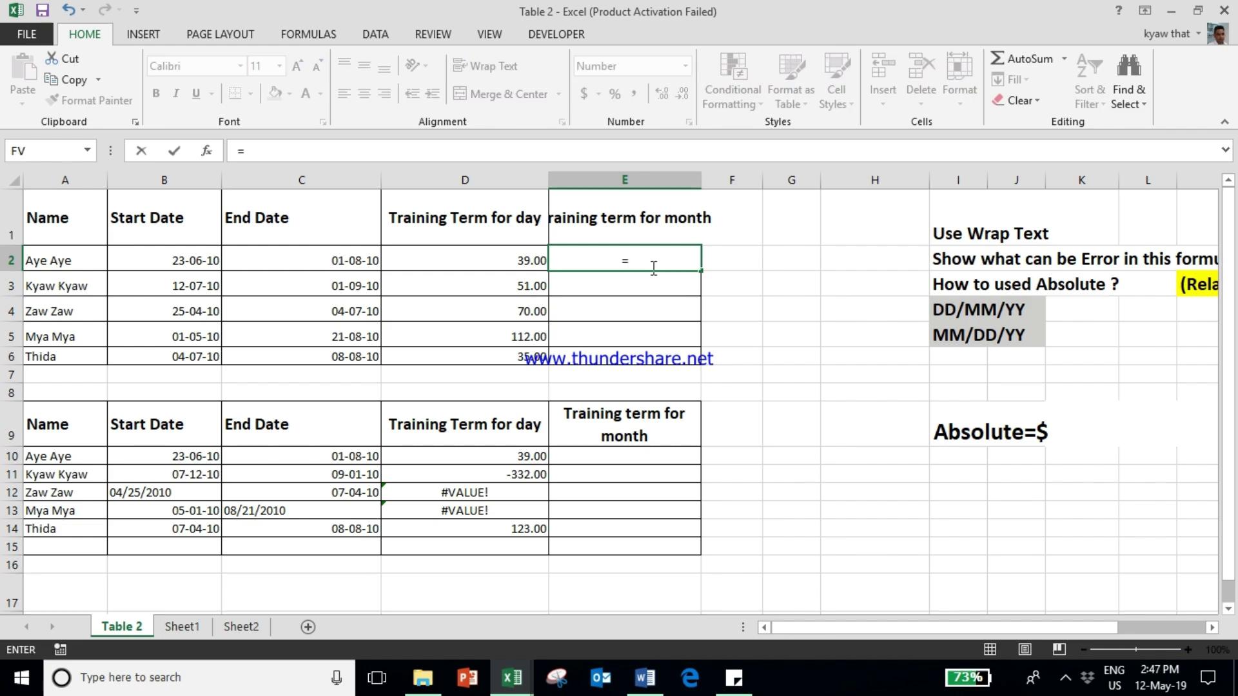
left_click(466, 268)
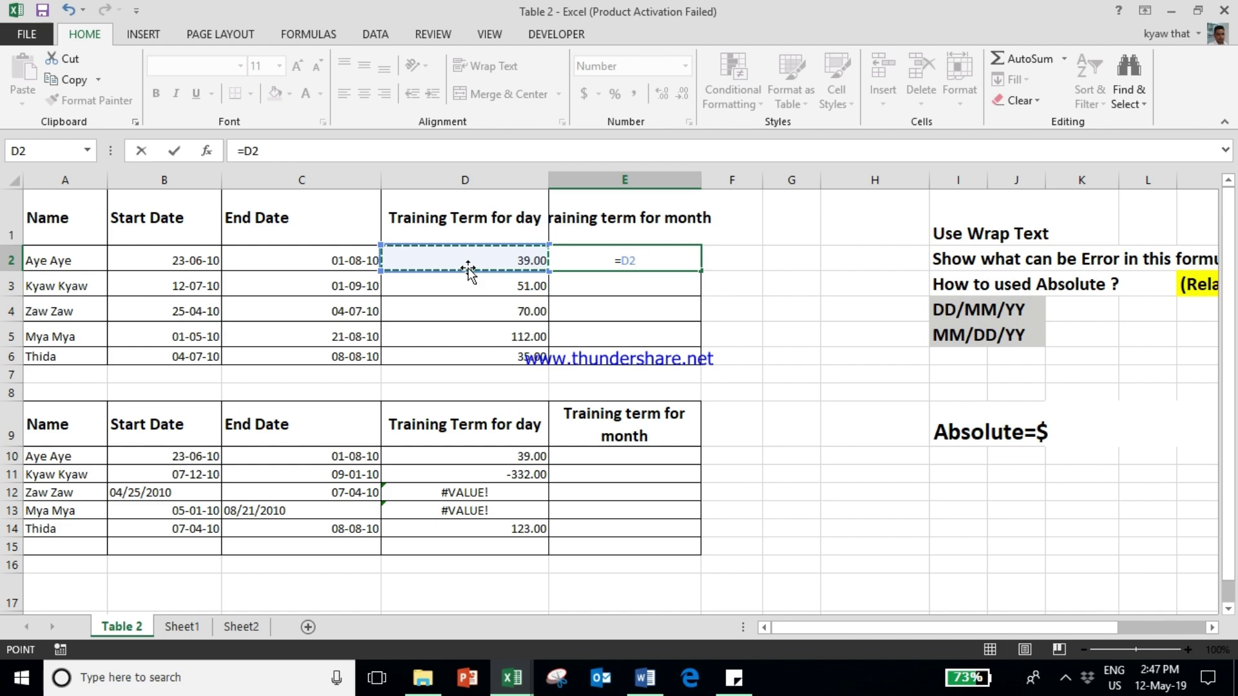
type("?")
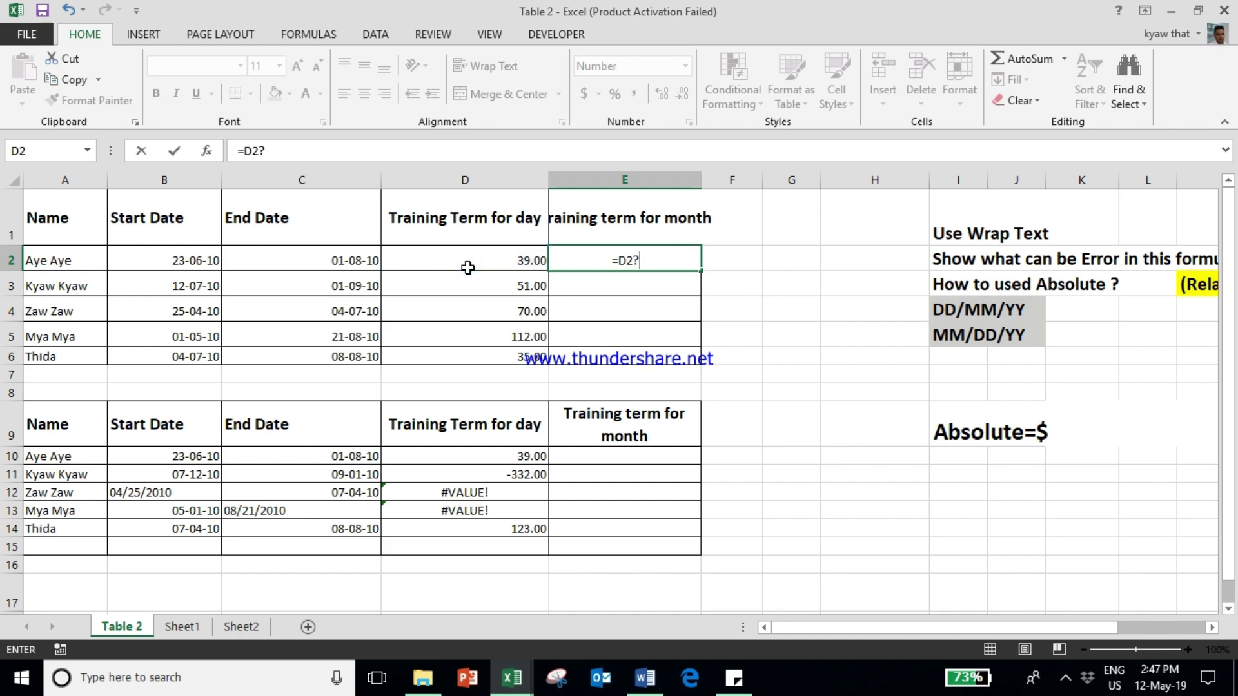
key("BackSpace")
type("/")
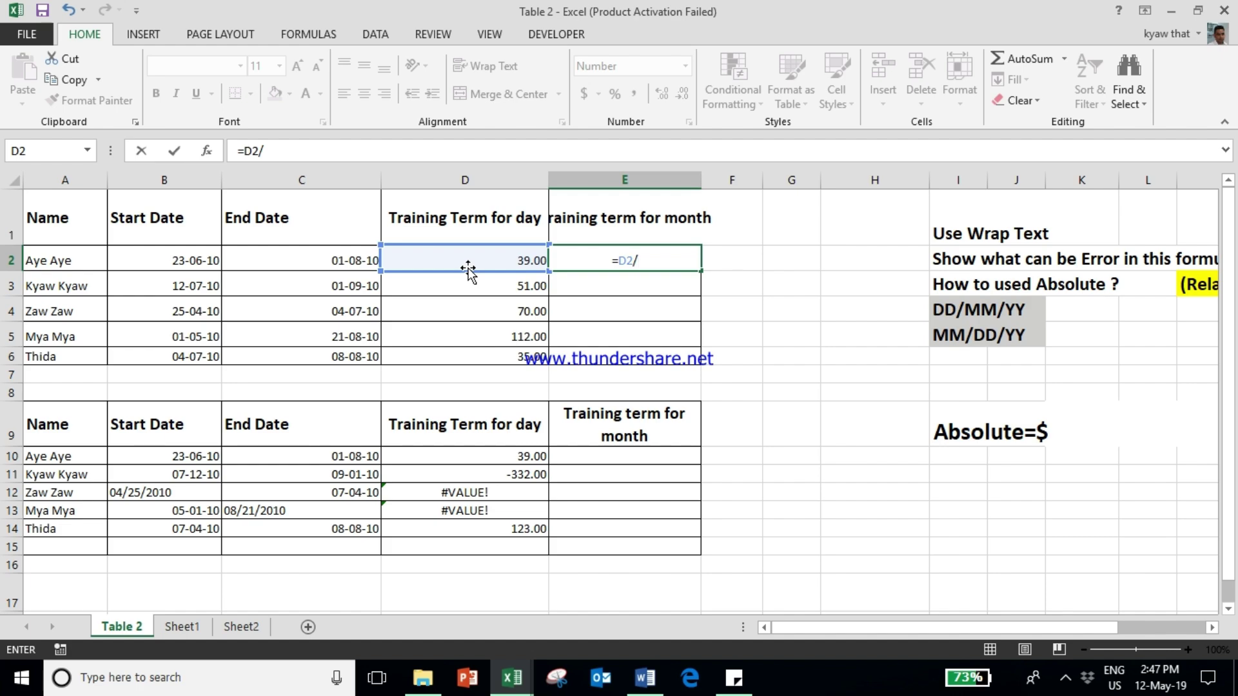
type("30")
key("Return")
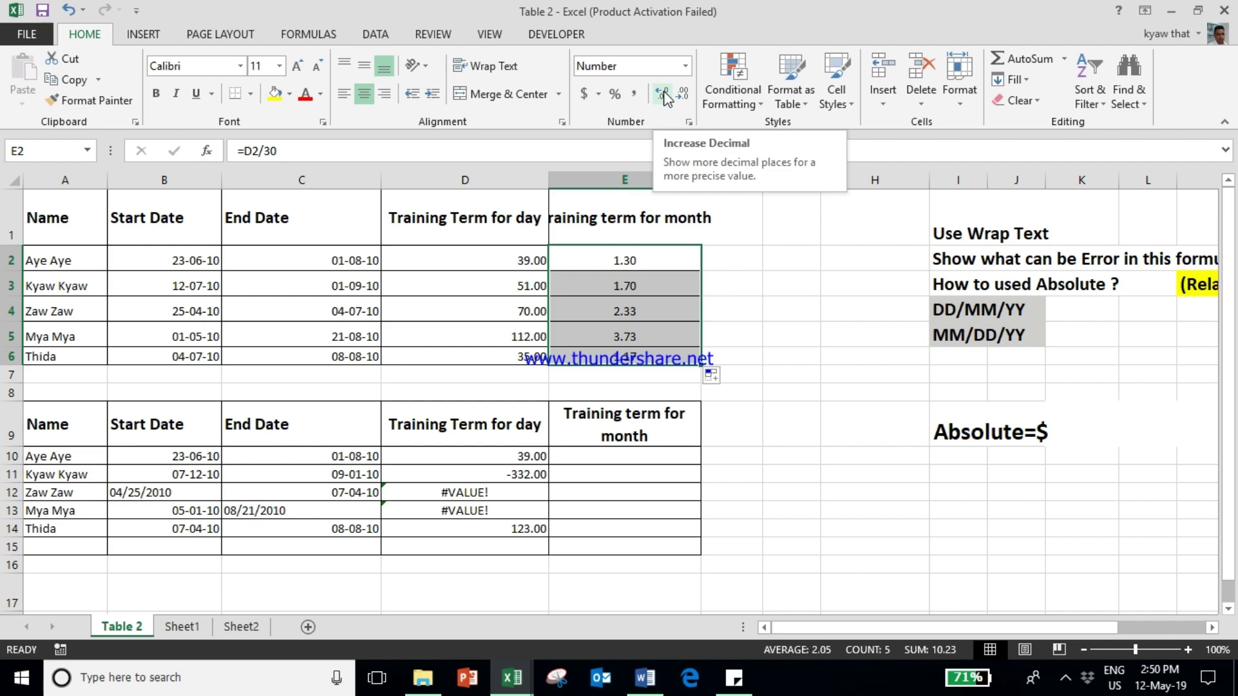
Try displaying the training months in E2:E6 without decimals, and undo the change to restore two decimal places
double_click(681, 96)
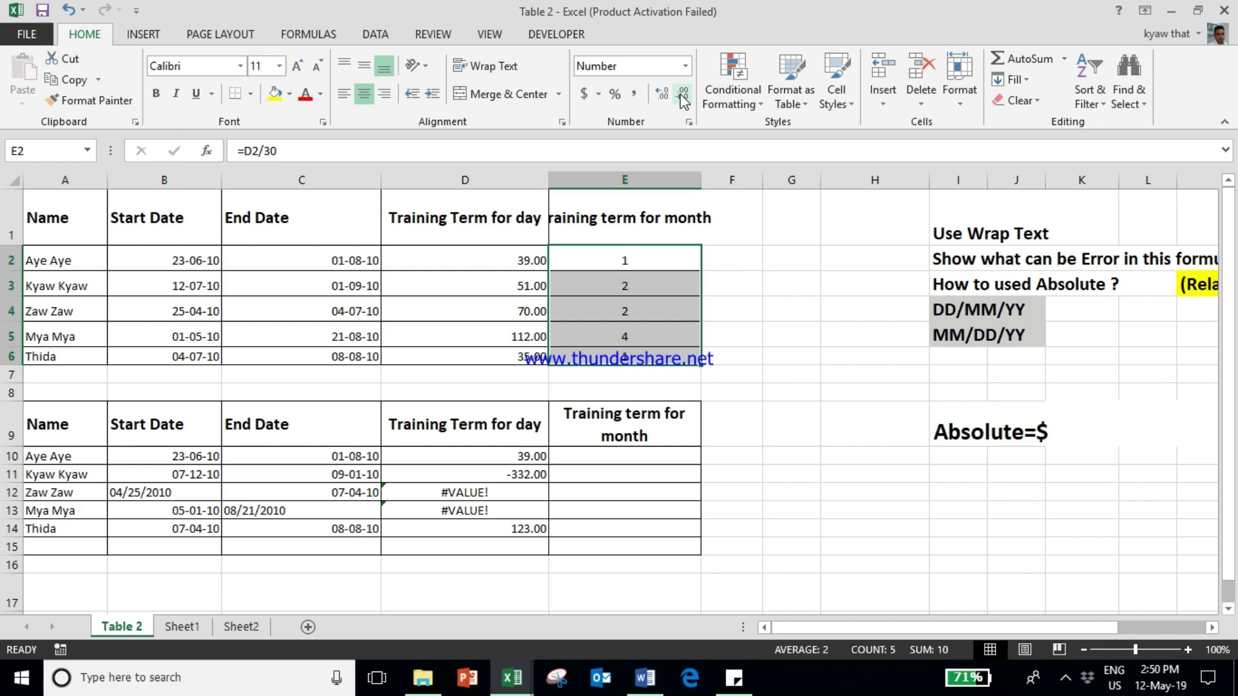
key("ctrl+z")
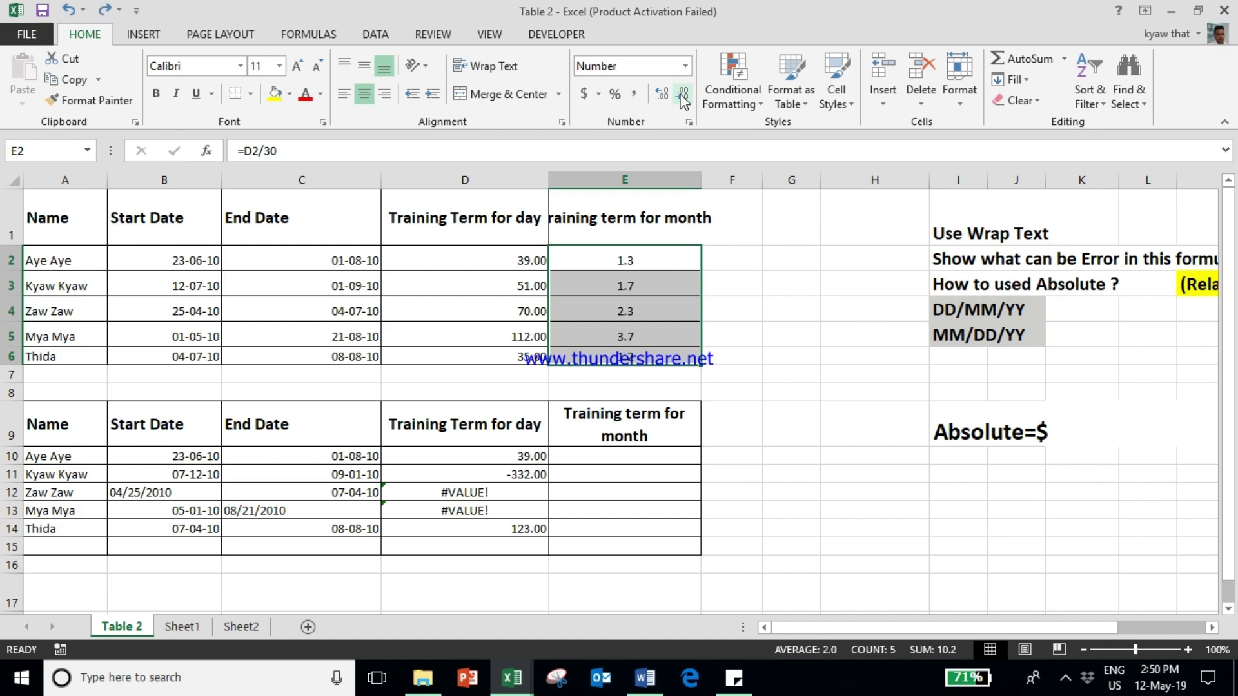
left_click(682, 94)
left_click(749, 392)
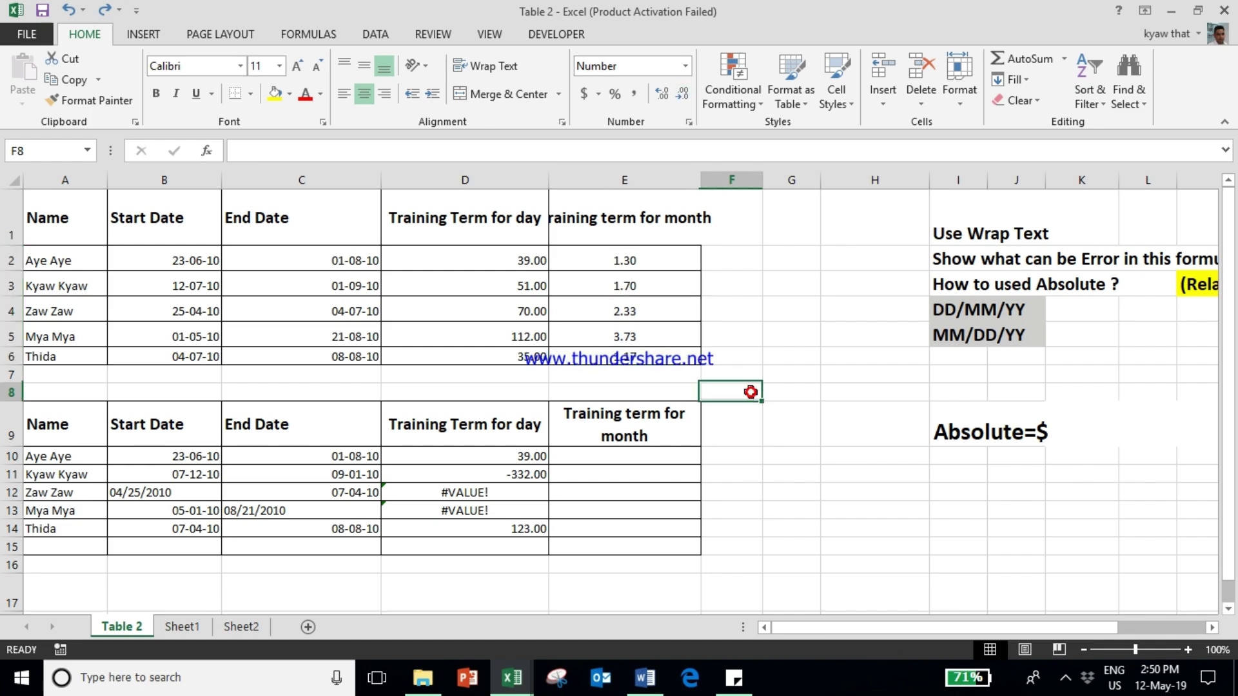
Increase the decimal places of the training months in E2:E6 to eight
left_click(659, 259)
left_click_drag(660, 260, 655, 352)
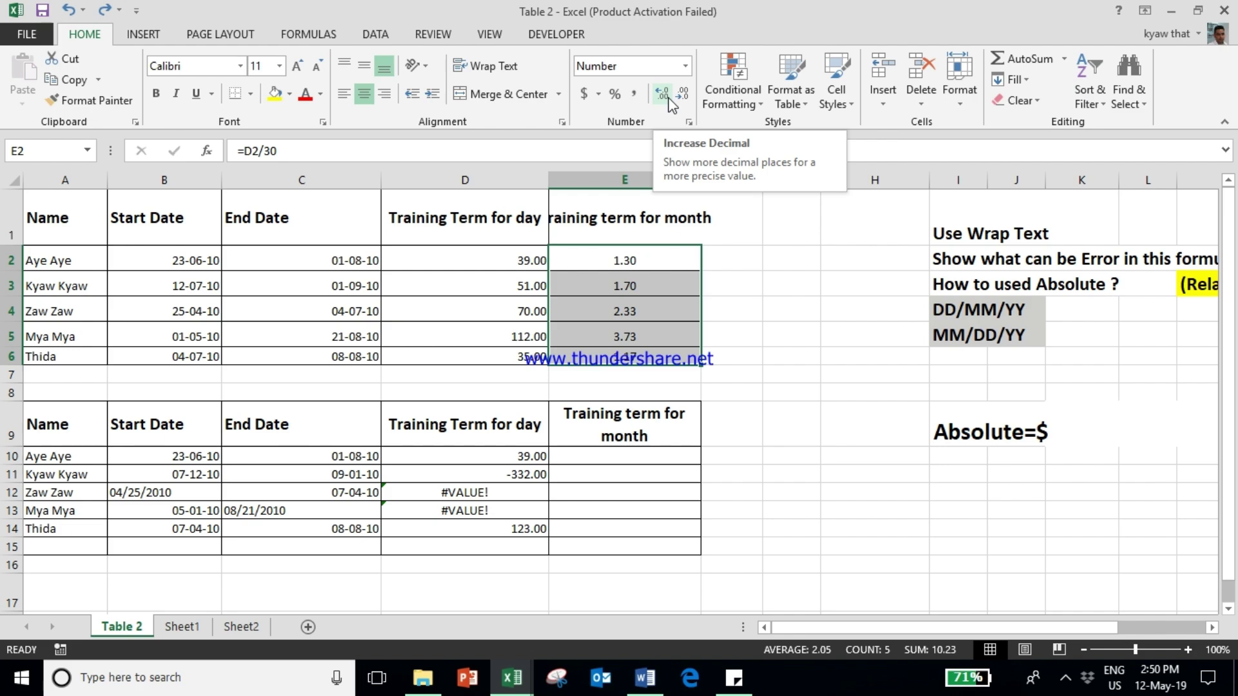
left_click(664, 96)
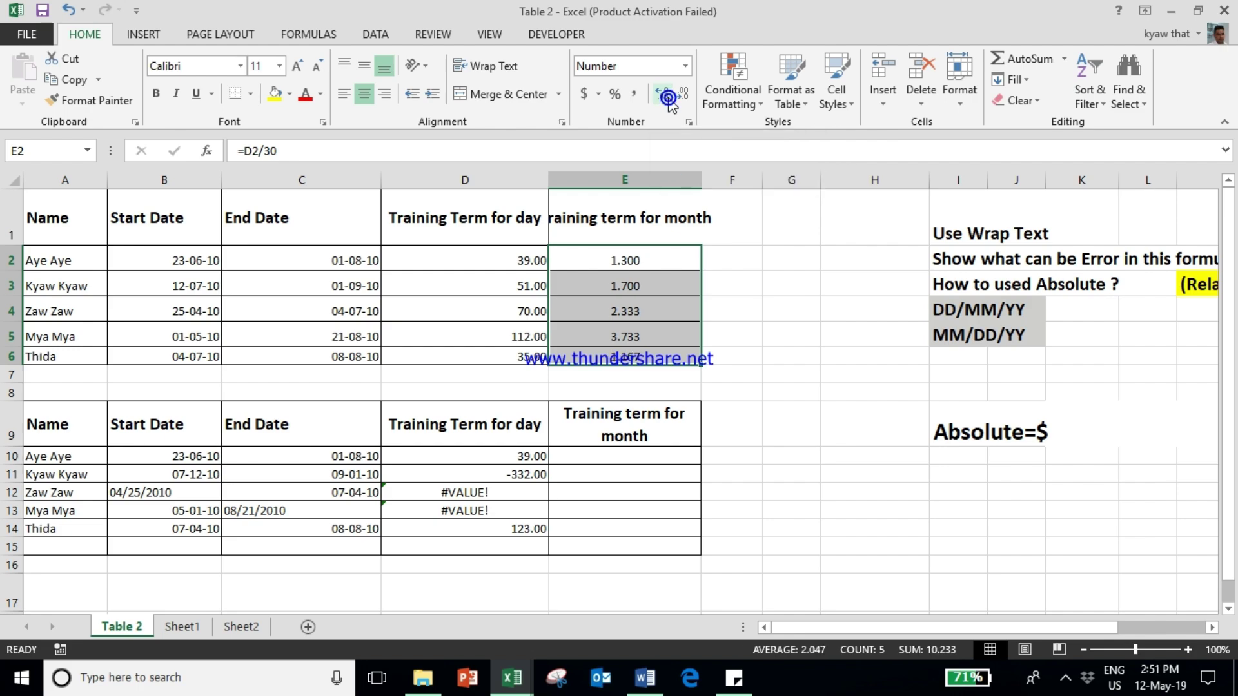
left_click(665, 95)
left_click(664, 95)
left_click(665, 95)
left_click(664, 96)
left_click(665, 96)
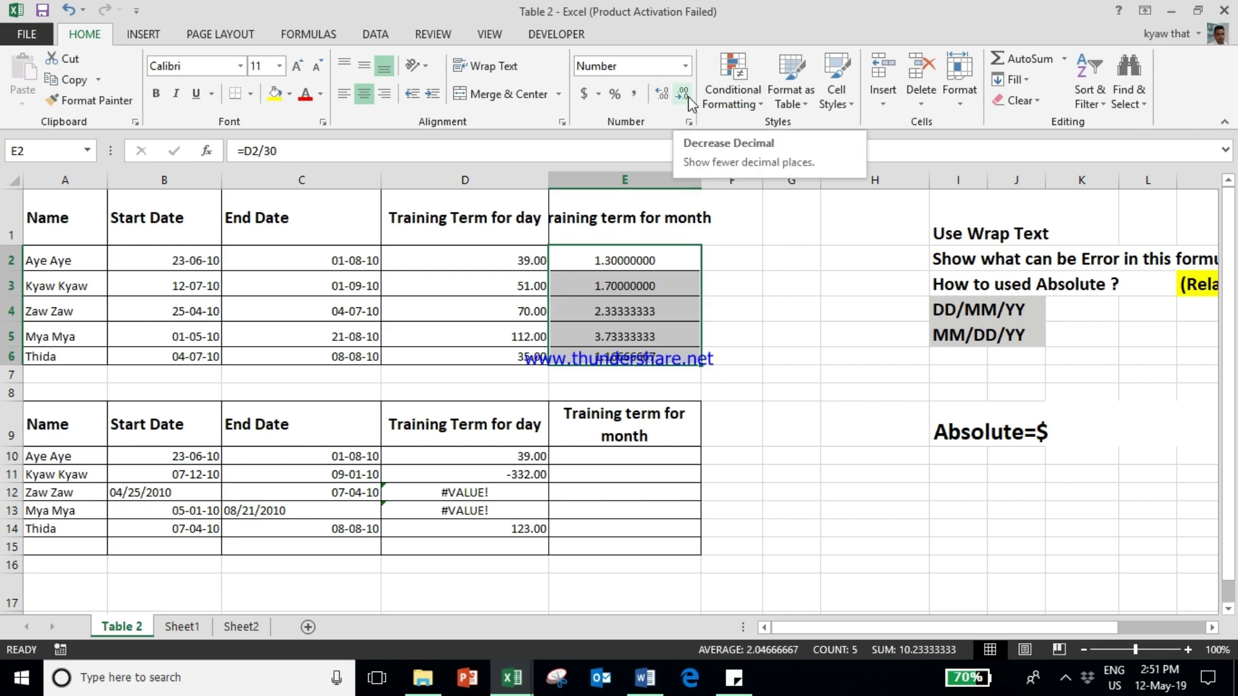
Reduce the decimal places of the training months in E2:E6 to zero
left_click(689, 98)
left_click(688, 98)
left_click(689, 98)
left_click(689, 98)
left_click(688, 98)
left_click(688, 98)
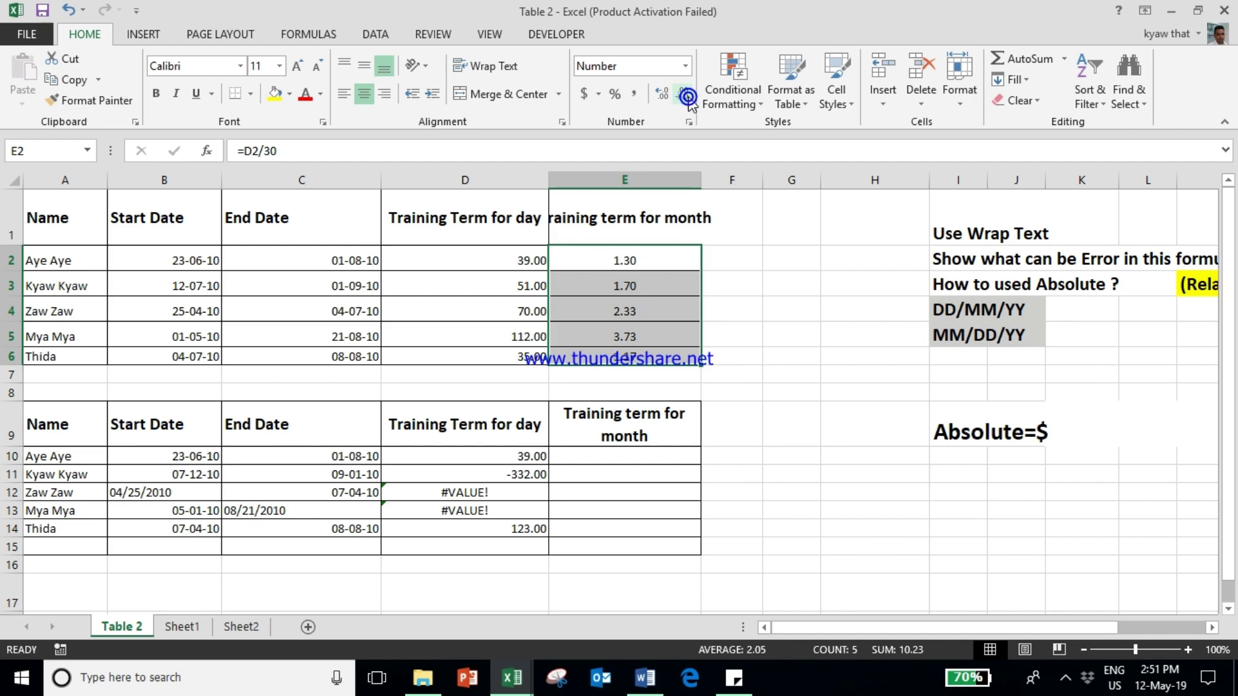
left_click(689, 98)
left_click(689, 99)
left_click(689, 99)
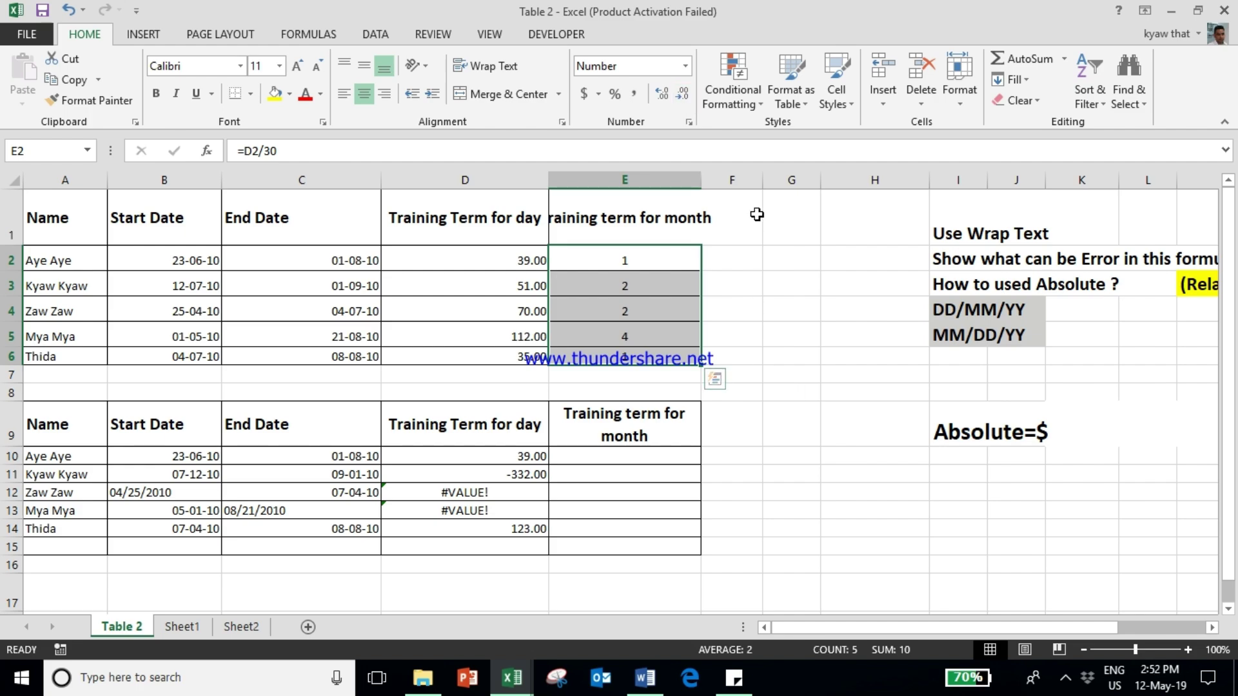
Widen columns D and E so each training term heading fits on one line within its cell
left_click(481, 219)
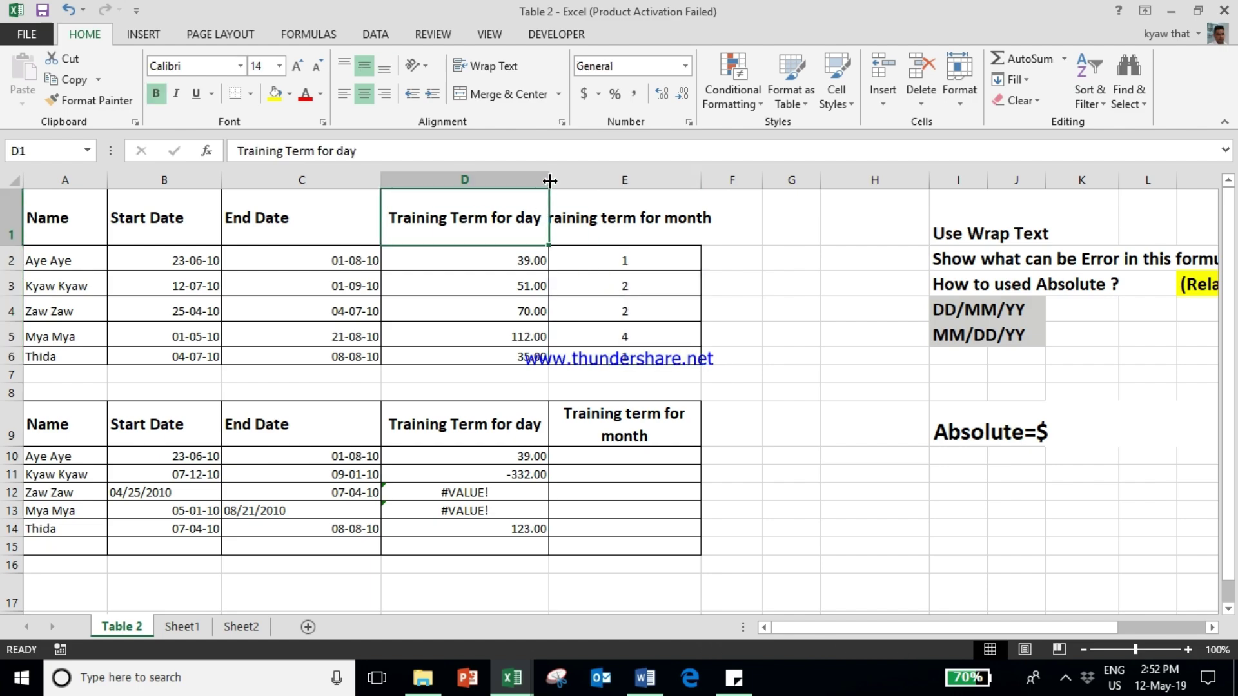
left_click_drag(555, 182, 581, 181)
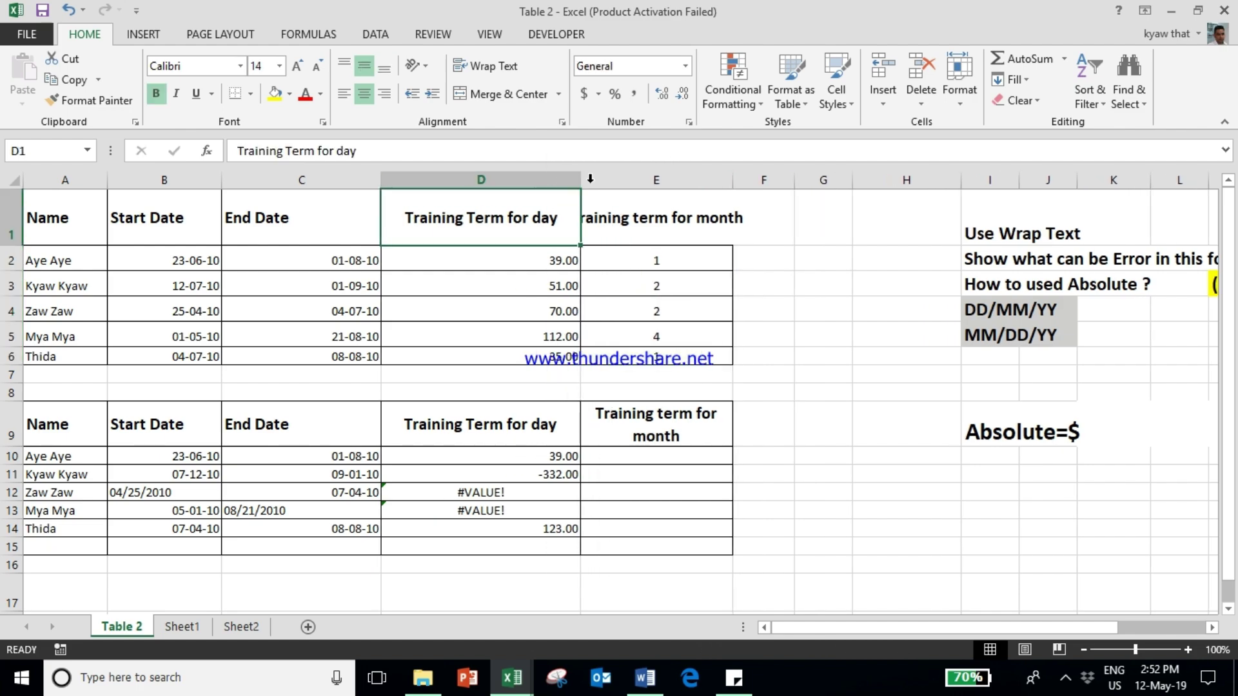
left_click_drag(733, 181, 774, 181)
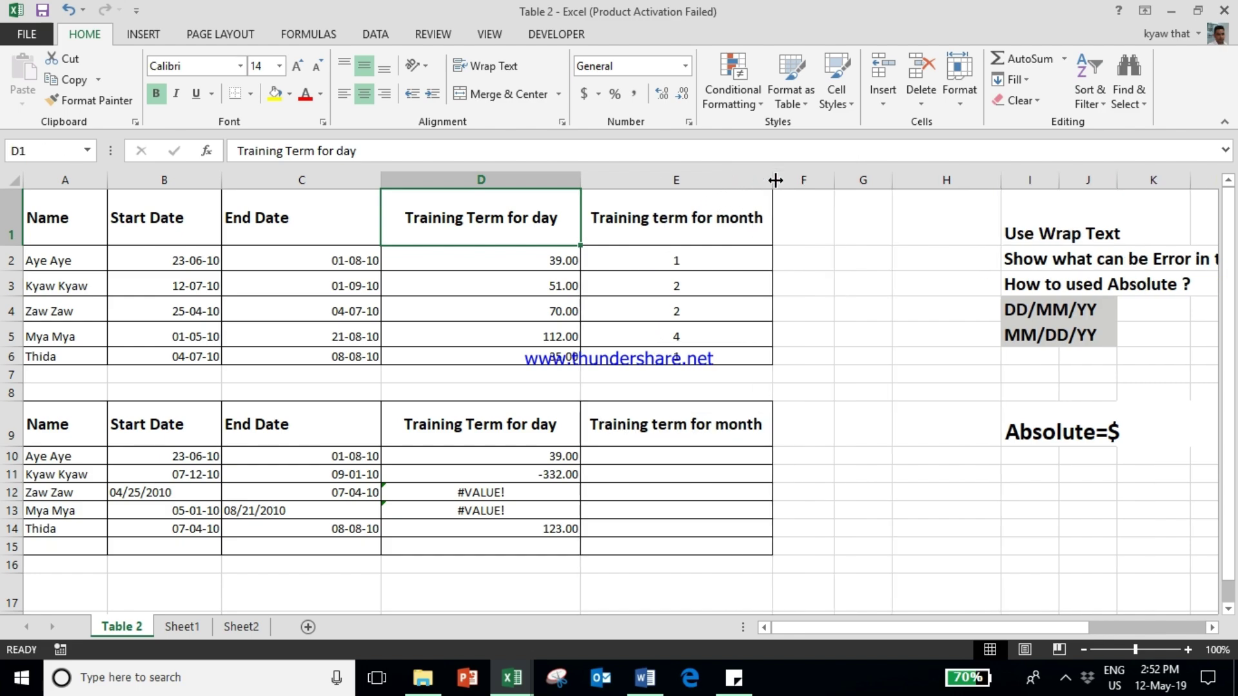
Wrap the text of the Training Term for day heading in D1 and narrow column D so it spans two lines
left_click(475, 228)
left_click(507, 70)
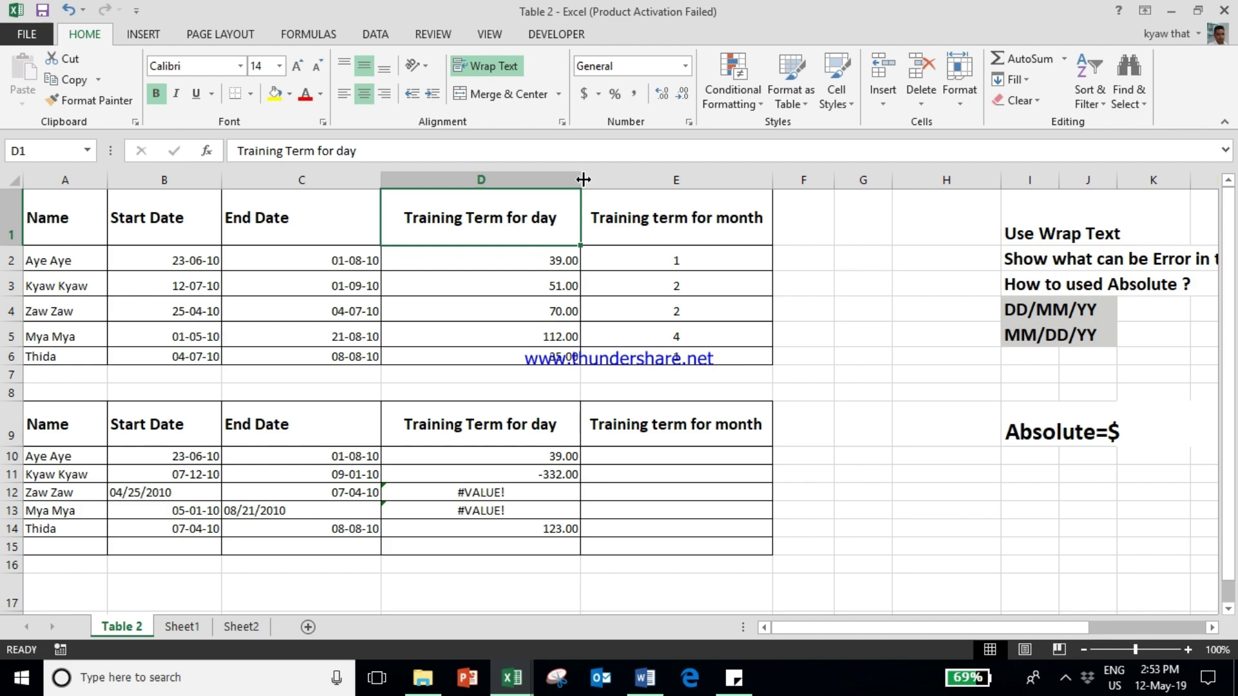
left_click_drag(581, 180, 506, 182)
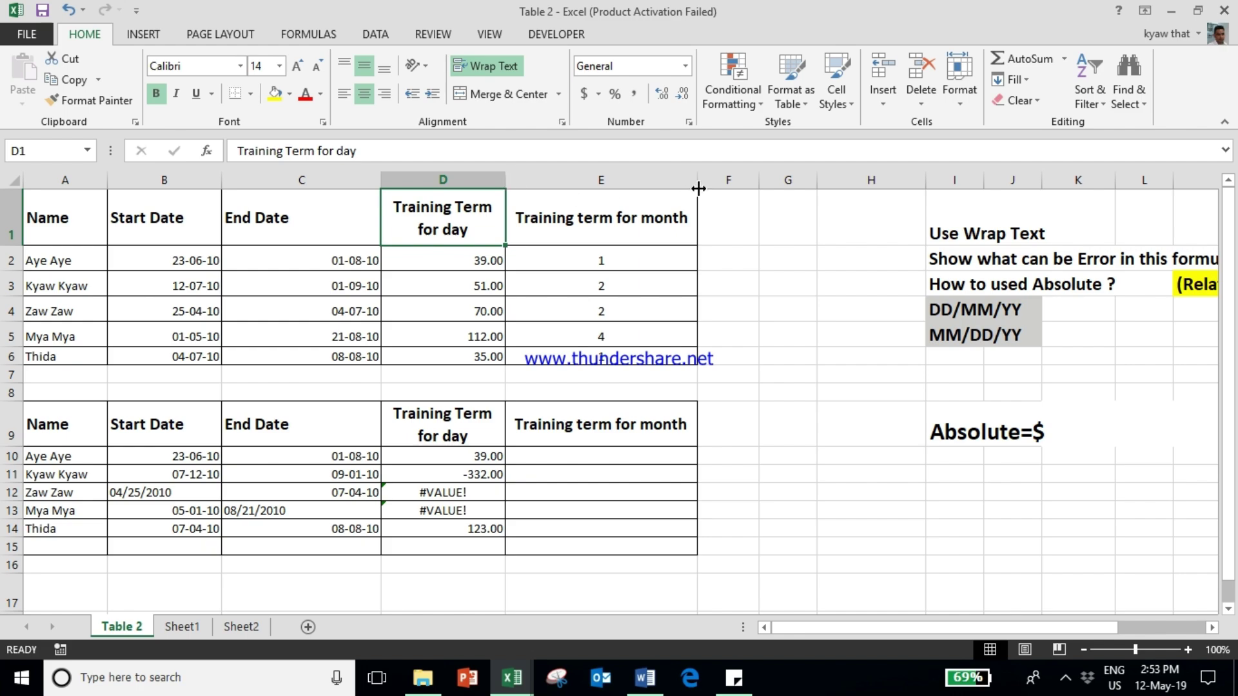
Narrow column E and wrap the text of the Training term for month heading in E1
left_click_drag(698, 180, 625, 176)
left_click(530, 234)
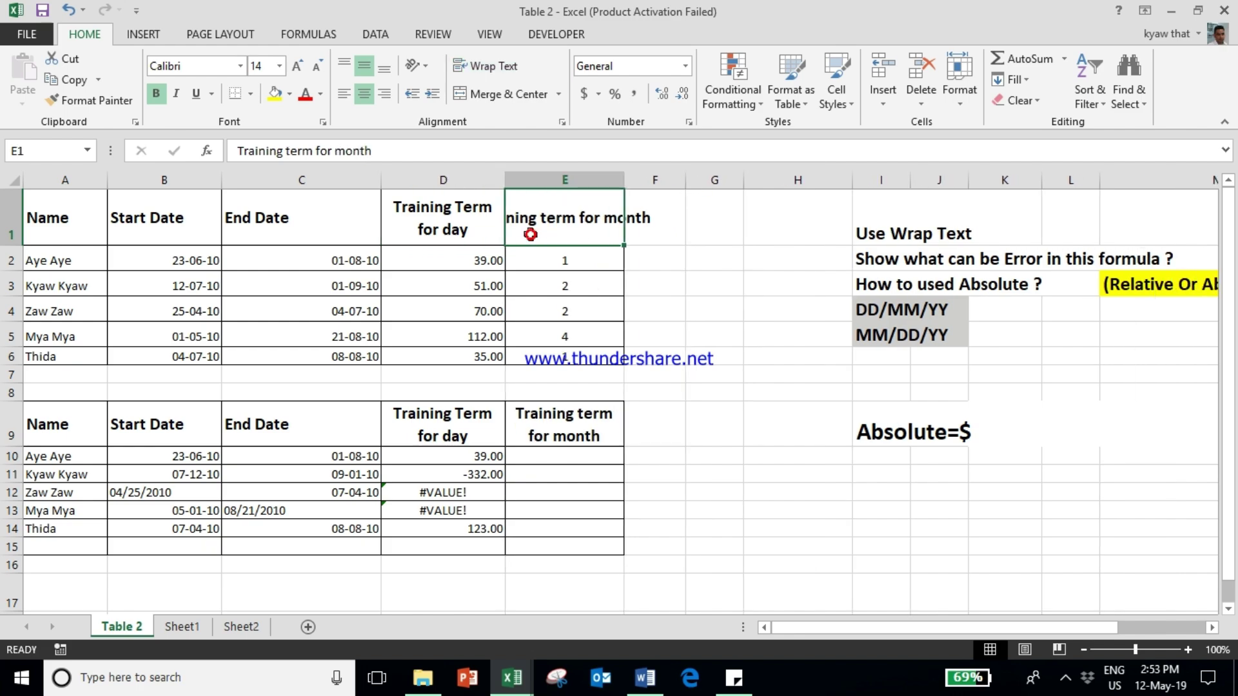
left_click(485, 67)
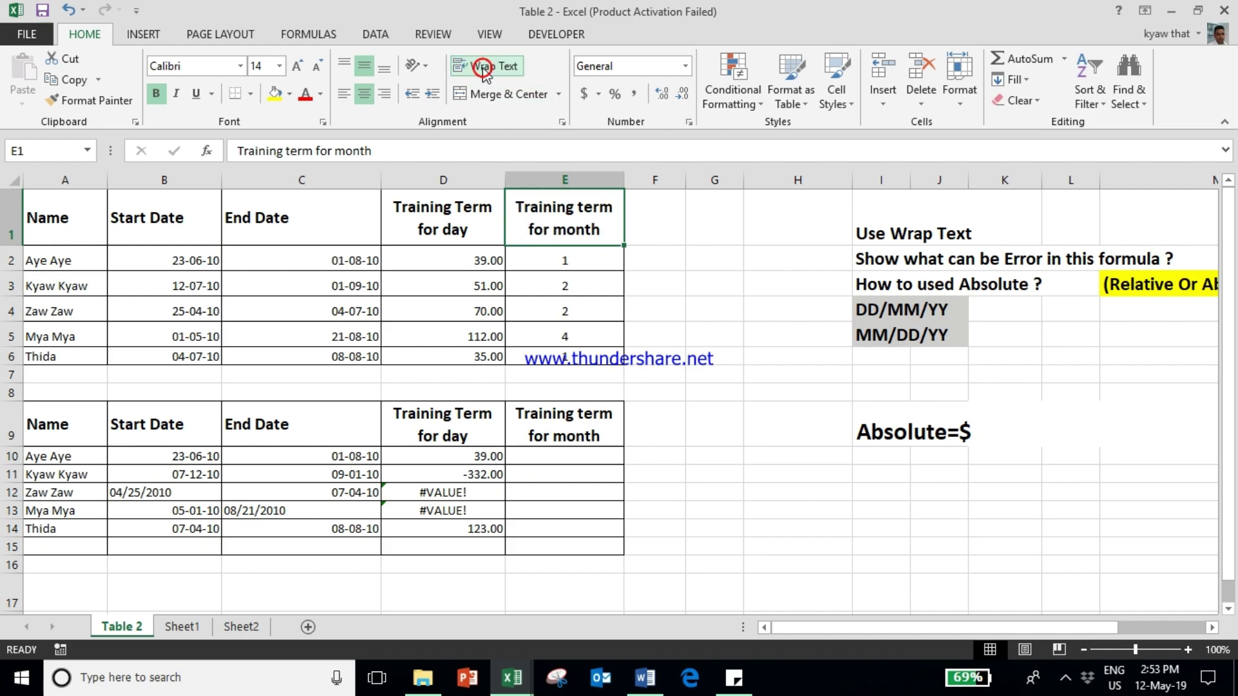